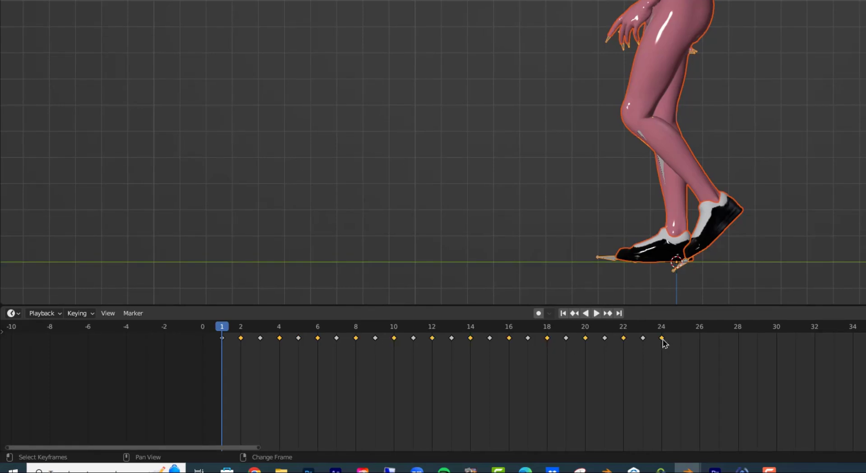
{"action": "key", "text": "g"}
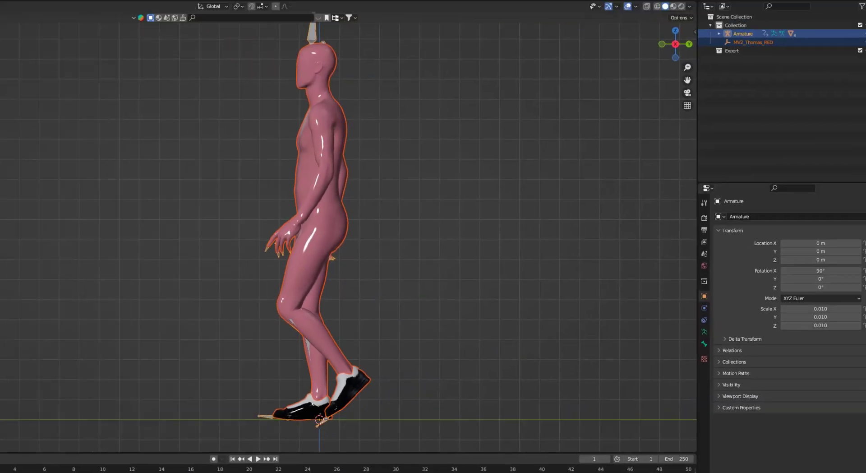
- Set a custom scene frame rate of 12 fps and preview the walk animation
{"action": "left_click", "coordinate": [704, 230]}
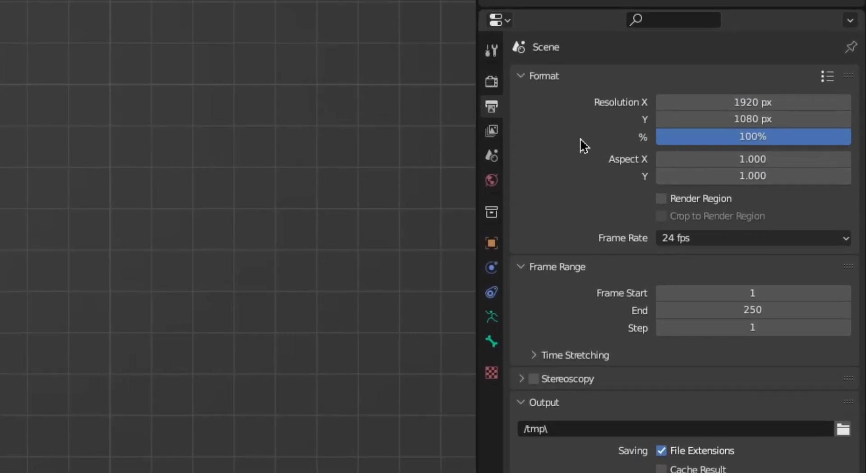
{"action": "left_click", "coordinate": [710, 237]}
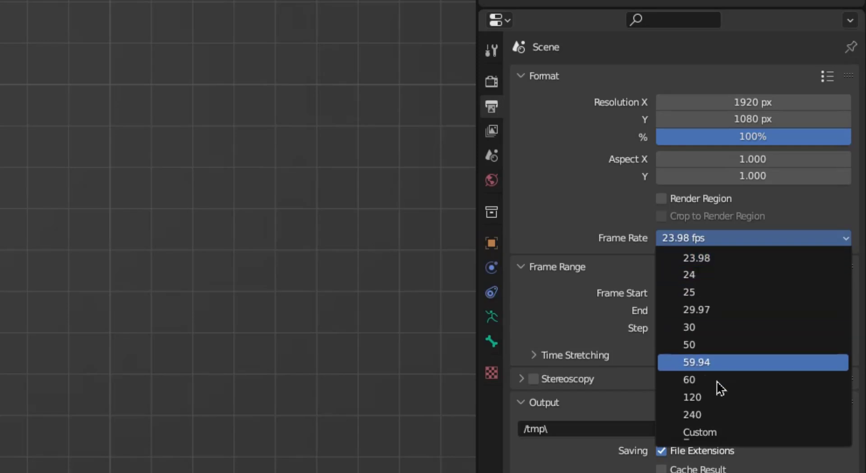
{"action": "left_click", "coordinate": [703, 431]}
{"action": "left_click", "coordinate": [721, 262]}
{"action": "type", "text": "12"}
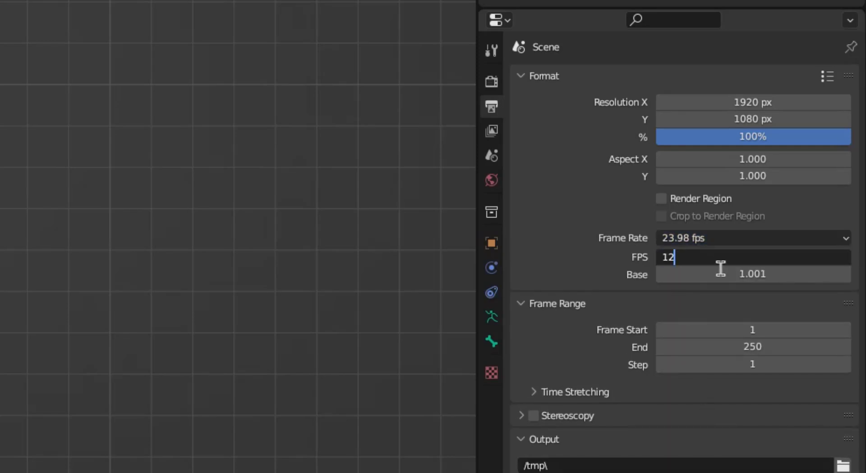
{"action": "key", "text": "space"}
{"action": "key", "text": "space"}
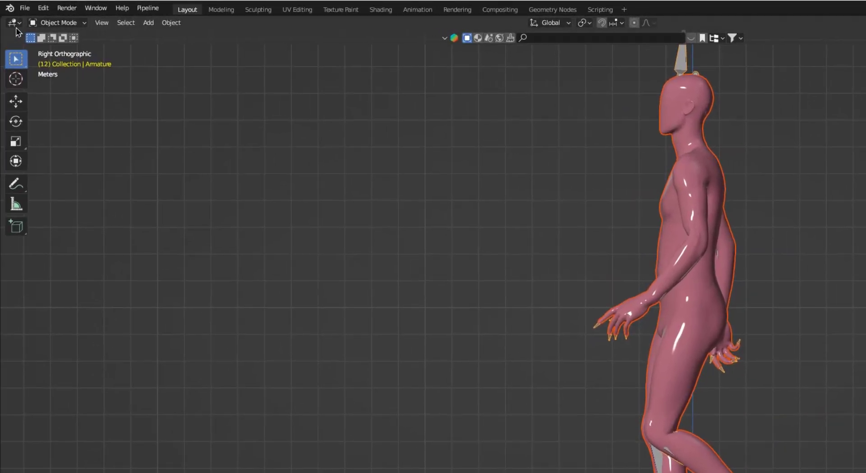
- Split the 3D viewport and turn the new area into a Nonlinear Animation editor
{"action": "left_click_drag", "start_coordinate": [4, 15], "coordinate": [506, 135]}
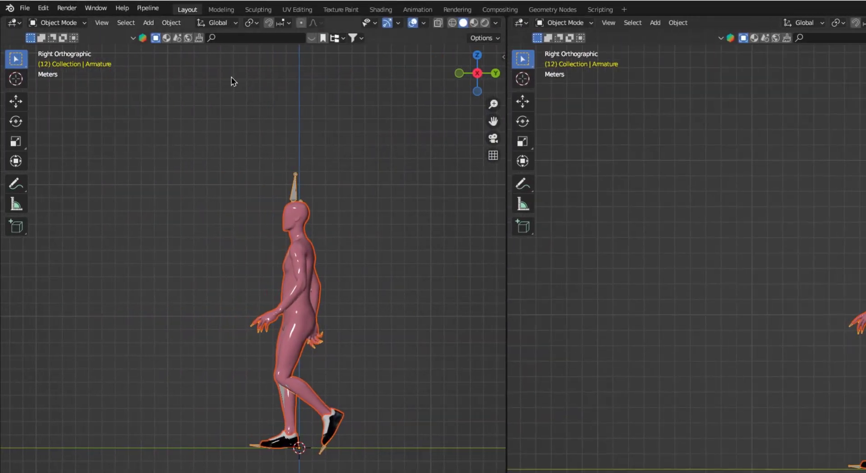
{"action": "left_click", "coordinate": [14, 23]}
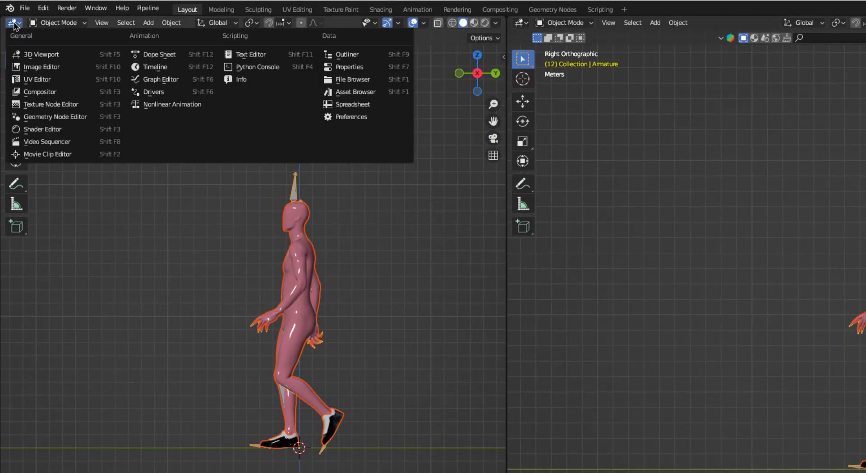
{"action": "left_click", "coordinate": [158, 106]}
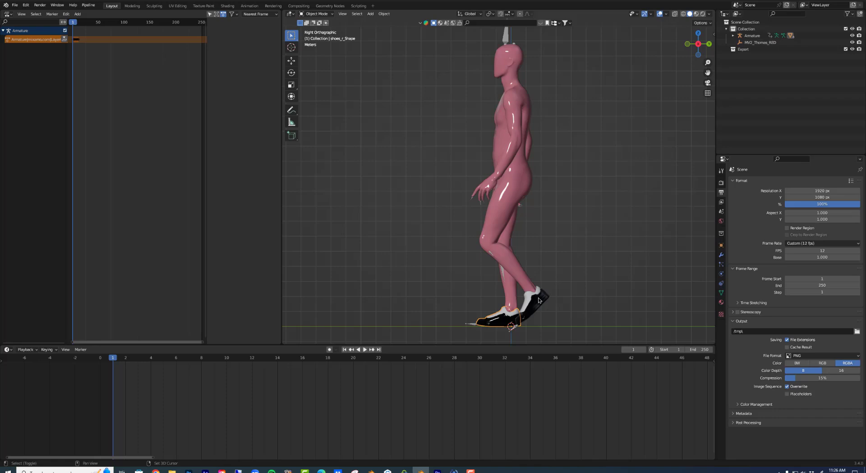
- Scale up both shoes and move each one along the X axis to line up with its foot
{"action": "left_click", "coordinate": [538, 297]}
{"action": "key", "text": "s"}
{"action": "left_click", "coordinate": [556, 301]}
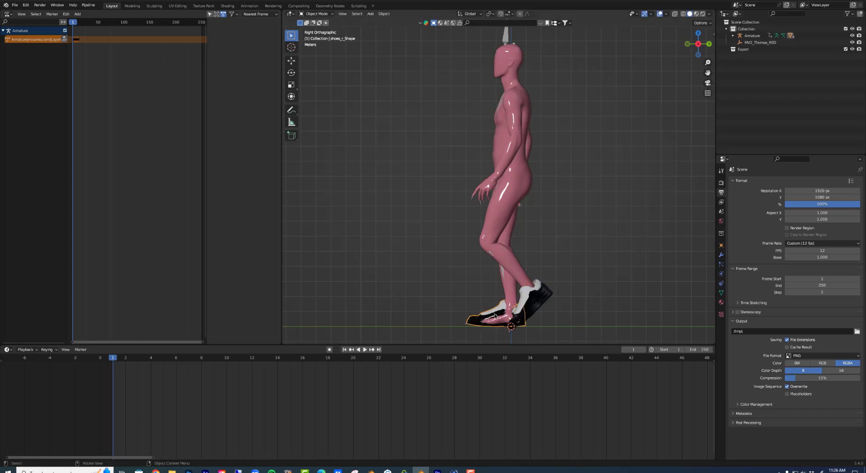
{"action": "key", "text": "g"}
{"action": "key", "text": "x"}
{"action": "left_click", "coordinate": [510, 314]}
{"action": "key", "text": "g"}
{"action": "key", "text": "x"}
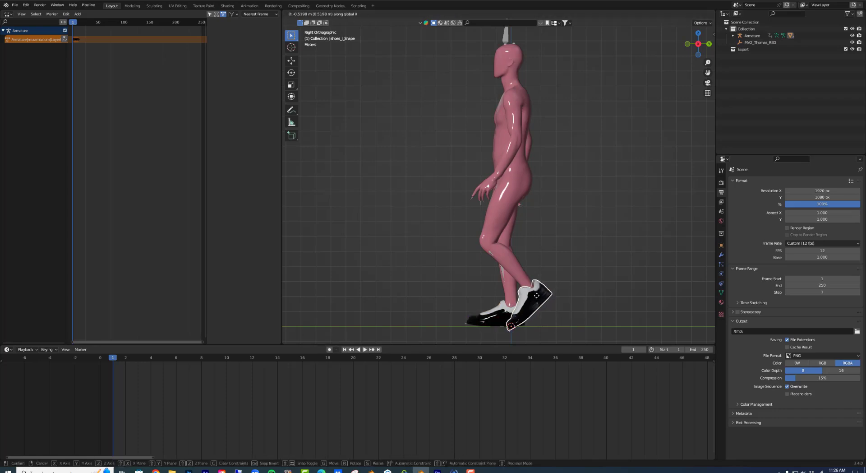
{"action": "left_click", "coordinate": [539, 296]}
{"action": "middle_click_drag", "start_coordinate": [511, 322], "coordinate": [570, 324]}
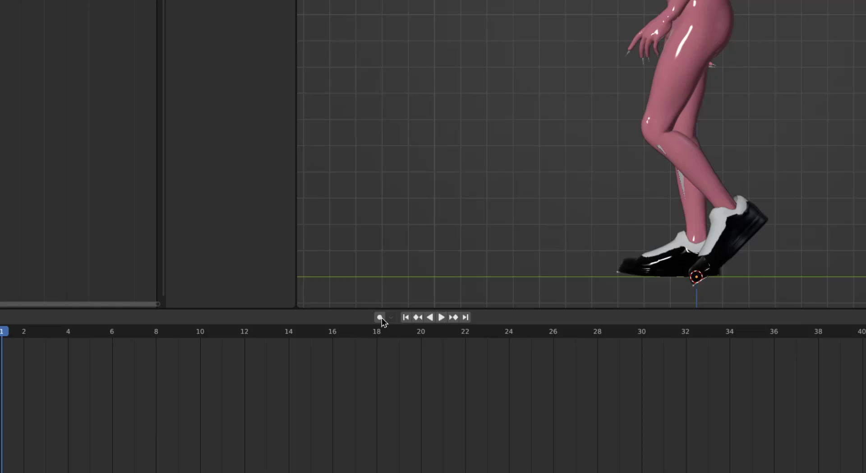
- Enable auto keying and display the armature's bones in front of the mesh
{"action": "left_click", "coordinate": [380, 317]}
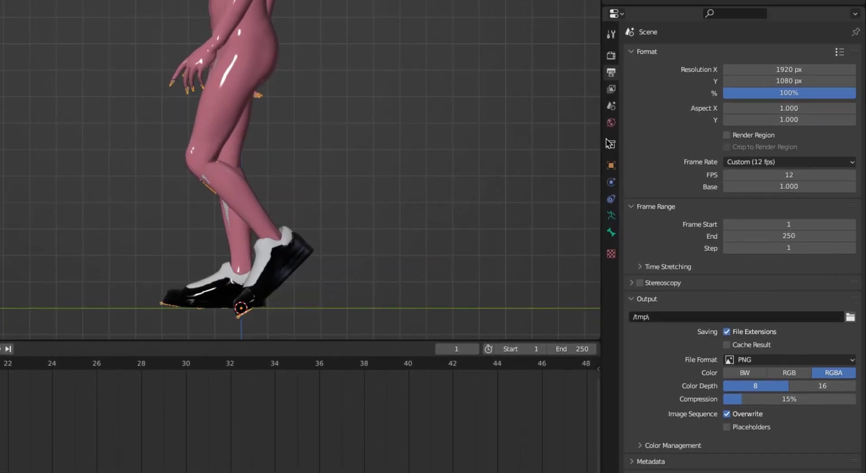
{"action": "left_click", "coordinate": [612, 216]}
{"action": "left_click", "coordinate": [634, 228]}
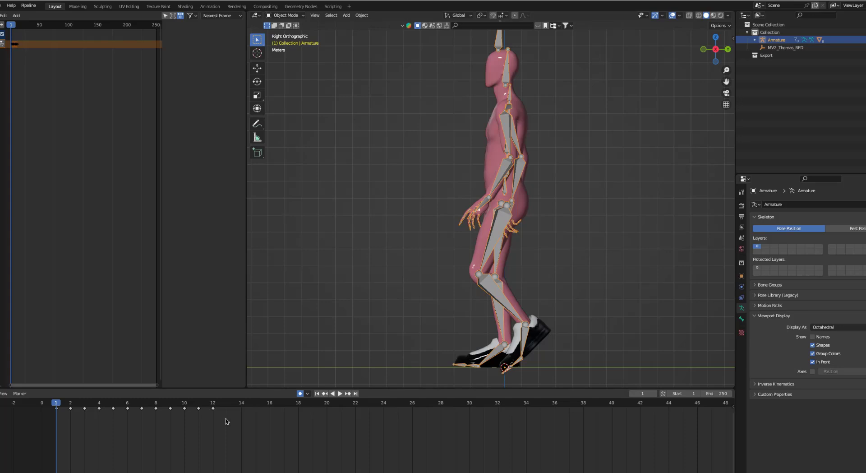
- Shift the keyframes from frame 5 onward one frame later and duplicate the frame 4 keyframe to frame 5
{"action": "left_click", "coordinate": [96, 407]}
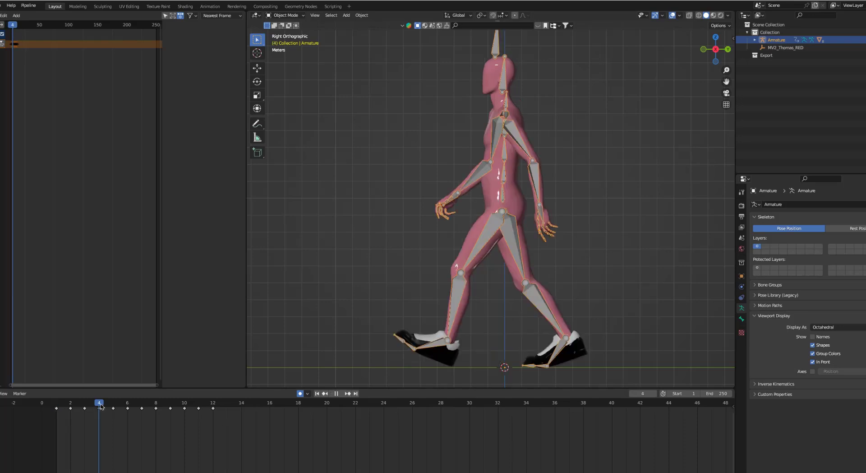
{"action": "left_click_drag", "start_coordinate": [113, 411], "coordinate": [113, 408]}
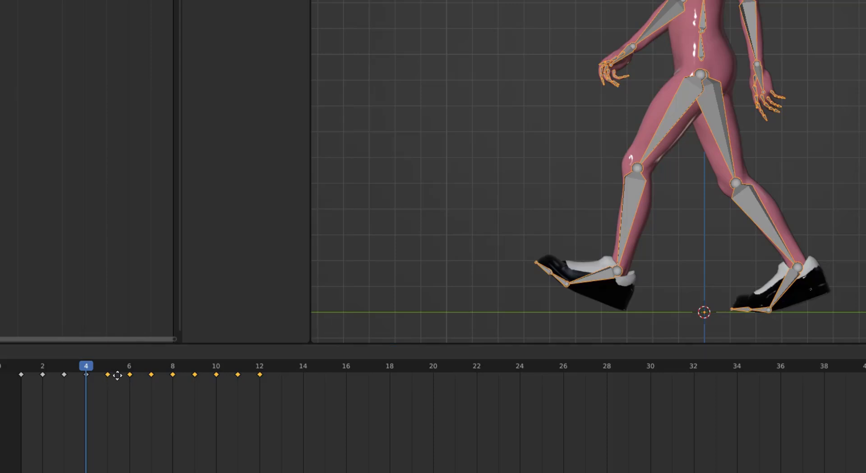
{"action": "left_click", "coordinate": [87, 380]}
{"action": "left_click", "coordinate": [108, 400]}
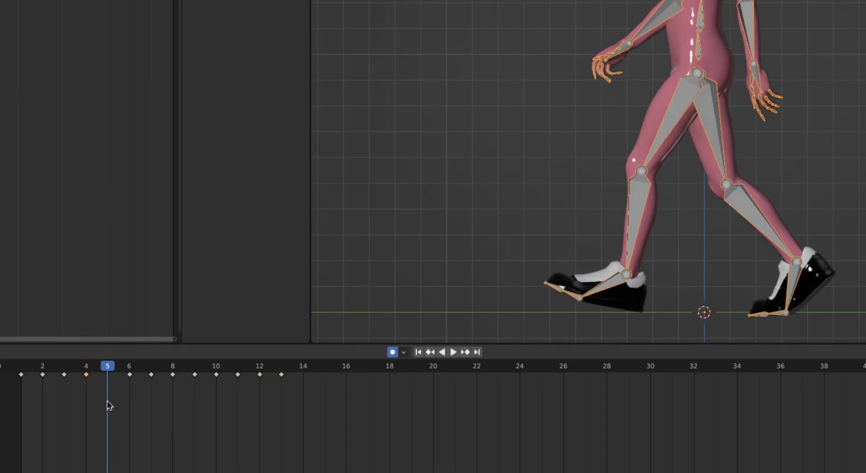
{"action": "key", "text": "ctrl+c"}
{"action": "key", "text": "ctrl+v"}
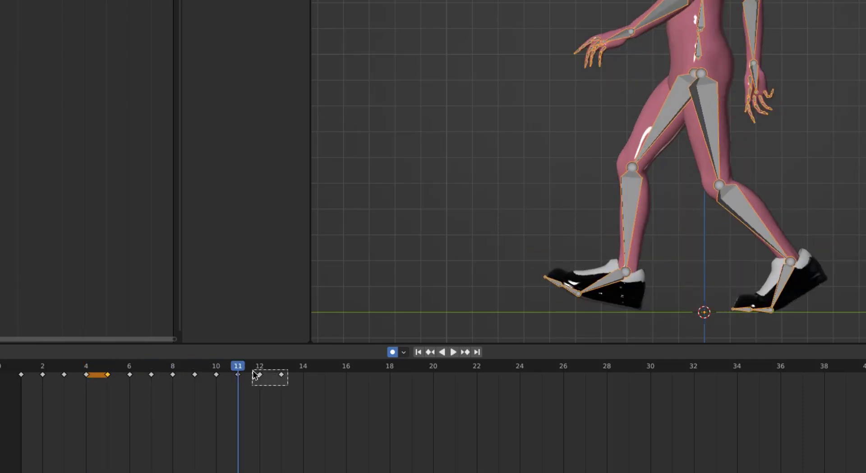
- Shift the keyframes at frames 12 and 13 one frame later and duplicate the frame 11 keyframe to frame 12
{"action": "left_click_drag", "start_coordinate": [260, 374], "coordinate": [282, 375]}
{"action": "left_click", "coordinate": [237, 375]}
{"action": "left_click", "coordinate": [258, 402]}
{"action": "key", "text": "ctrl+c"}
{"action": "key", "text": "ctrl+v"}
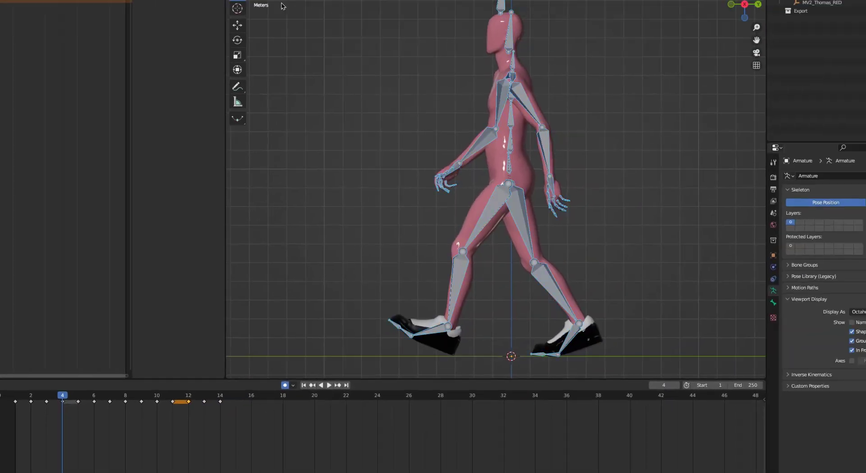
- Rotate the left thigh and shin forward at frame 4 and stretch the leg for a wider stride
{"action": "left_click", "coordinate": [461, 232]}
{"action": "left_click", "coordinate": [222, 95]}
{"action": "left_click_drag", "start_coordinate": [455, 181], "coordinate": [466, 175]}
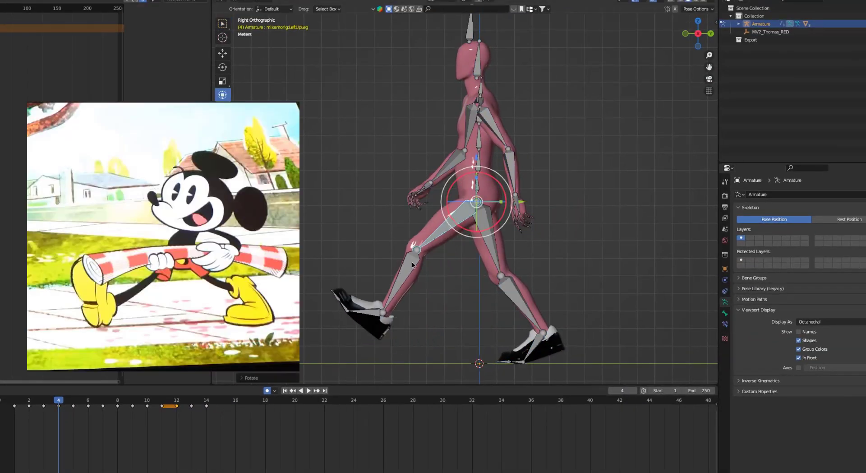
{"action": "left_click", "coordinate": [411, 262]}
{"action": "left_click_drag", "start_coordinate": [399, 228], "coordinate": [416, 218]}
{"action": "left_click", "coordinate": [446, 223]}
{"action": "left_click_drag", "start_coordinate": [477, 178], "coordinate": [476, 172]}
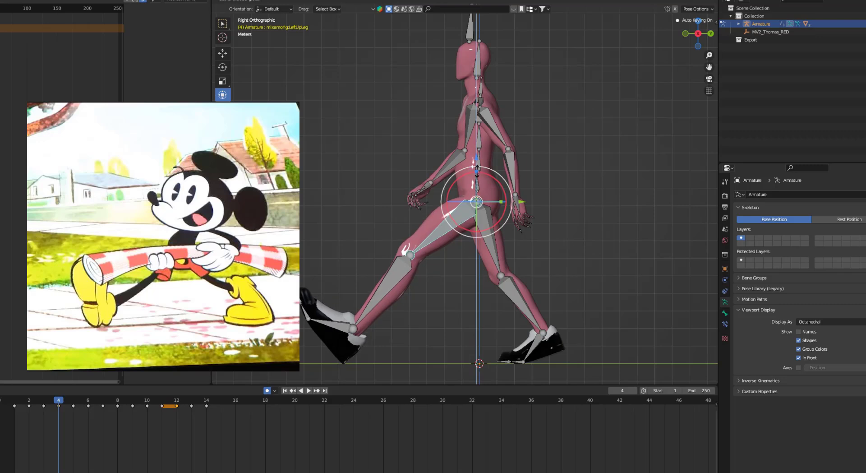
- Rotate the right thigh and shin forward at frame 11 and stretch the leg into a matching wide stride
{"action": "key", "text": "space"}
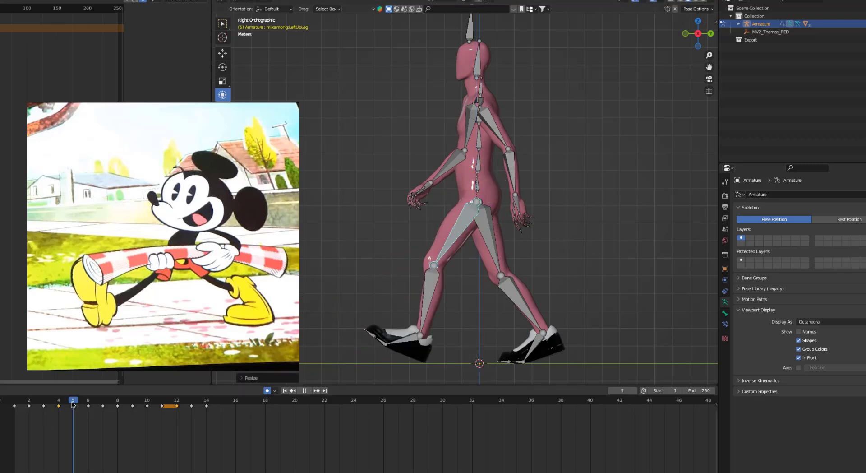
{"action": "left_click", "coordinate": [160, 409]}
{"action": "left_click_drag", "start_coordinate": [453, 180], "coordinate": [472, 171]}
{"action": "left_click", "coordinate": [414, 258]}
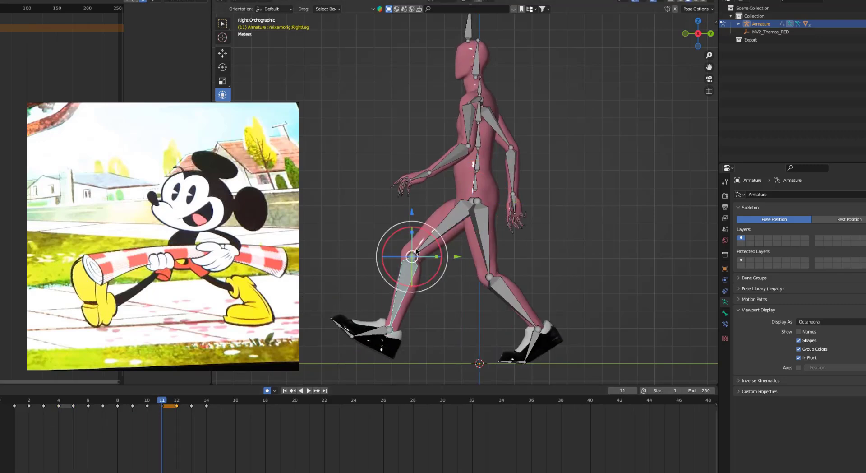
{"action": "left_click_drag", "start_coordinate": [425, 232], "coordinate": [449, 216]}
{"action": "key", "text": "space"}
{"action": "key", "text": "shift+Left"}
{"action": "key", "text": "space"}
{"action": "left_click", "coordinate": [453, 221]}
{"action": "left_click", "coordinate": [386, 274]}
- Rotate the right foot, shin and thigh at frame 12 to plant the front foot toward the ground
{"action": "left_click_drag", "start_coordinate": [180, 400], "coordinate": [177, 401]}
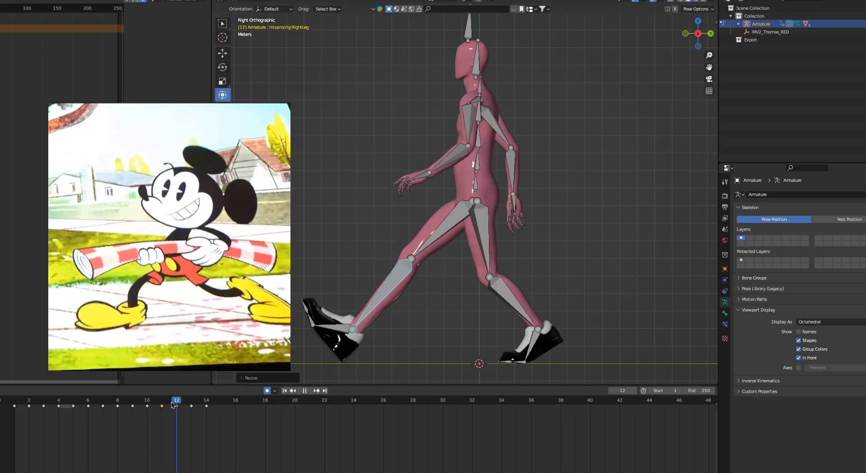
{"action": "left_click", "coordinate": [334, 328]}
{"action": "left_click_drag", "start_coordinate": [326, 320], "coordinate": [329, 344]}
{"action": "left_click", "coordinate": [386, 284]}
{"action": "left_click_drag", "start_coordinate": [384, 245], "coordinate": [382, 250]}
{"action": "left_click", "coordinate": [444, 223]}
{"action": "left_click_drag", "start_coordinate": [441, 202], "coordinate": [443, 208]}
{"action": "left_click", "coordinate": [343, 350]}
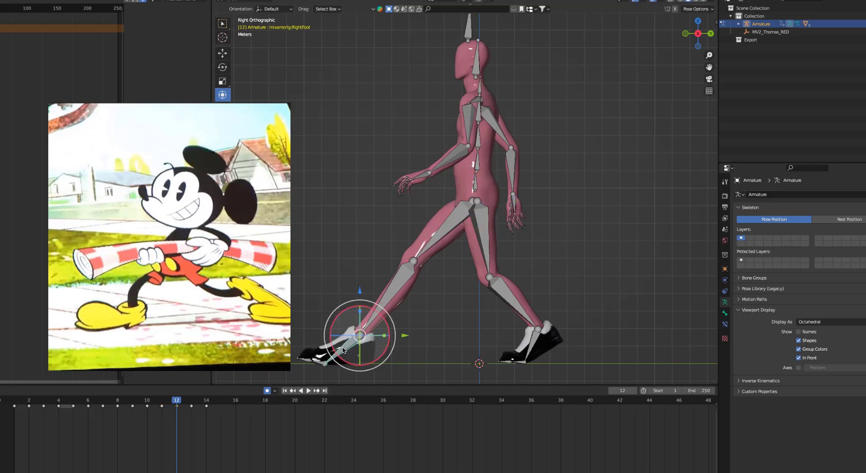
{"action": "left_click_drag", "start_coordinate": [179, 402], "coordinate": [179, 396]}
- Pose the left thigh and shin at frame 5 to extend the front leg forward
{"action": "left_click_drag", "start_coordinate": [76, 401], "coordinate": [73, 401]}
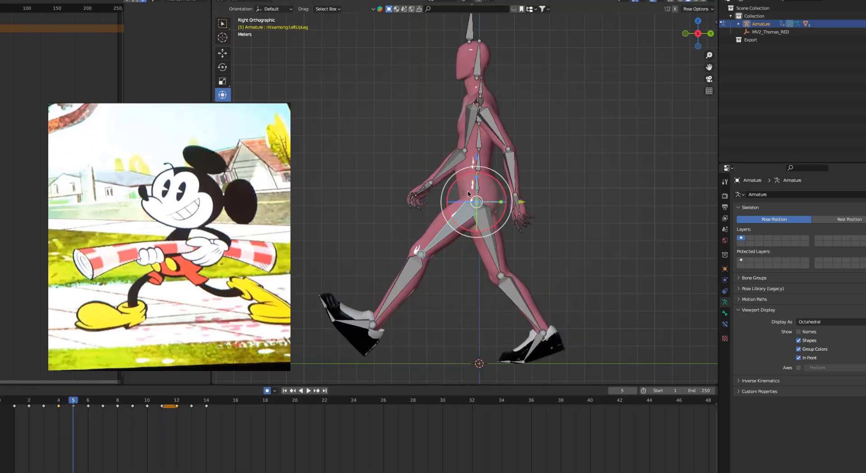
{"action": "left_click_drag", "start_coordinate": [72, 405], "coordinate": [103, 425]}
{"action": "left_click", "coordinate": [387, 298]}
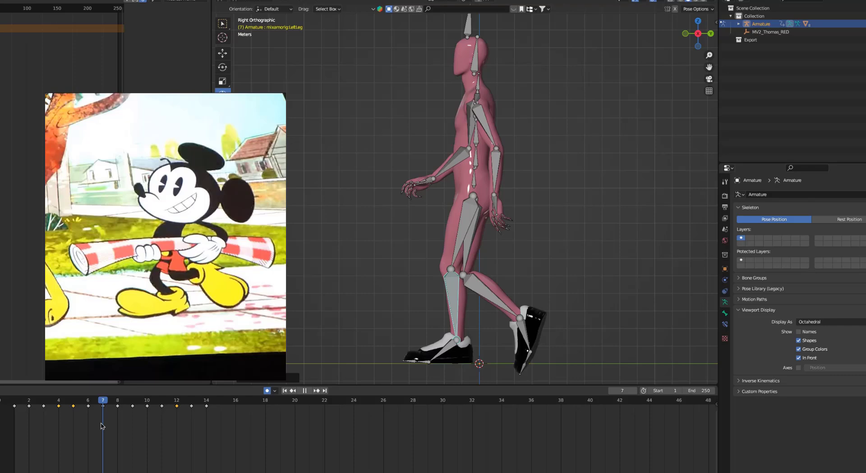
- Rotate the trailing leg's bones in the passing poses at frames 7 and 14
{"action": "left_click", "coordinate": [492, 300]}
{"action": "key", "text": "r"}
{"action": "key", "text": "space"}
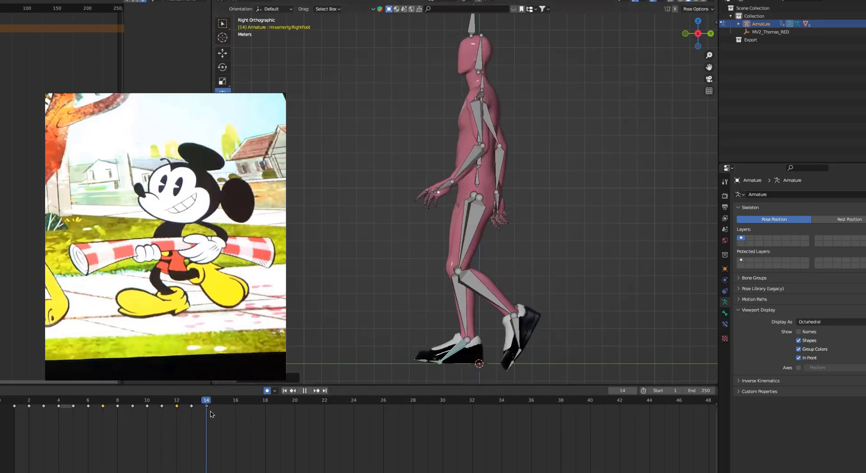
{"action": "key", "text": "space"}
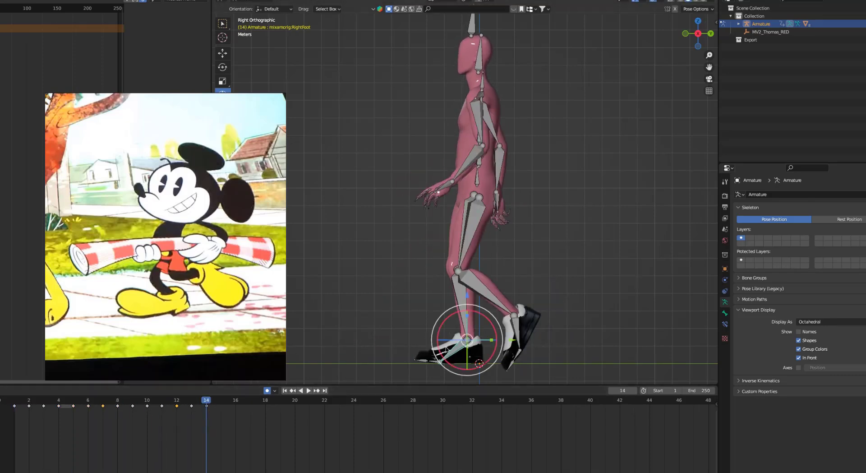
{"action": "key", "text": "r"}
{"action": "left_click_drag", "start_coordinate": [521, 269], "coordinate": [519, 269]}
- Adjust the spine bone in the stride poses at frames 4 and 11 and scrub through the walk cycle
{"action": "left_click_drag", "start_coordinate": [205, 402], "coordinate": [61, 412]}
{"action": "left_click_drag", "start_coordinate": [480, 130], "coordinate": [479, 140]}
{"action": "left_click_drag", "start_coordinate": [61, 413], "coordinate": [162, 411]}
{"action": "left_click_drag", "start_coordinate": [480, 128], "coordinate": [479, 129]}
{"action": "left_click", "coordinate": [177, 409]}
{"action": "left_click", "coordinate": [147, 408]}
{"action": "left_click", "coordinate": [73, 408]}
{"action": "left_click", "coordinate": [42, 405]}
{"action": "left_click_drag", "start_coordinate": [29, 404], "coordinate": [147, 404]}
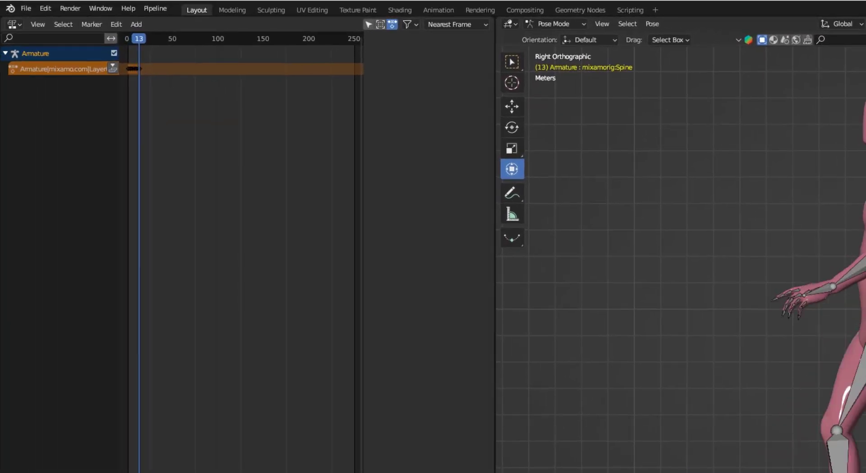
{"action": "key", "text": "Left"}
- Push the walk action down to an NLA strip, set its Repeat to 34.900 and play the looped walk
{"action": "left_click", "coordinate": [113, 68]}
{"action": "key", "text": "n"}
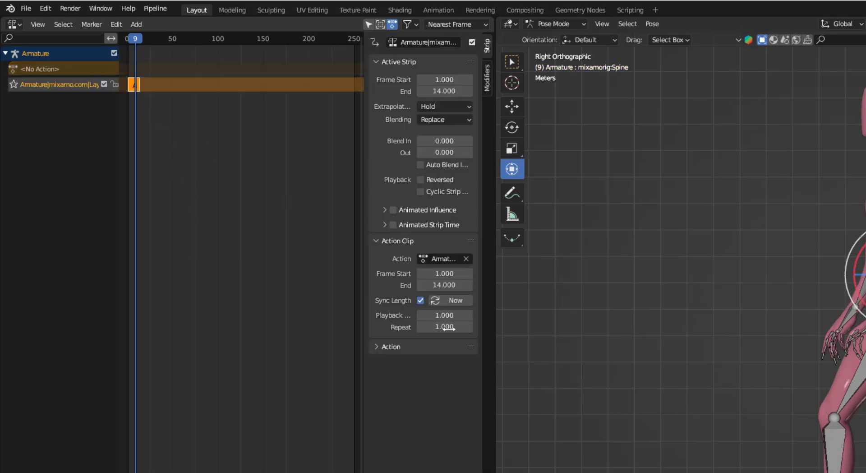
{"action": "left_click_drag", "start_coordinate": [444, 326], "coordinate": [478, 326]}
{"action": "left_click", "coordinate": [139, 40]}
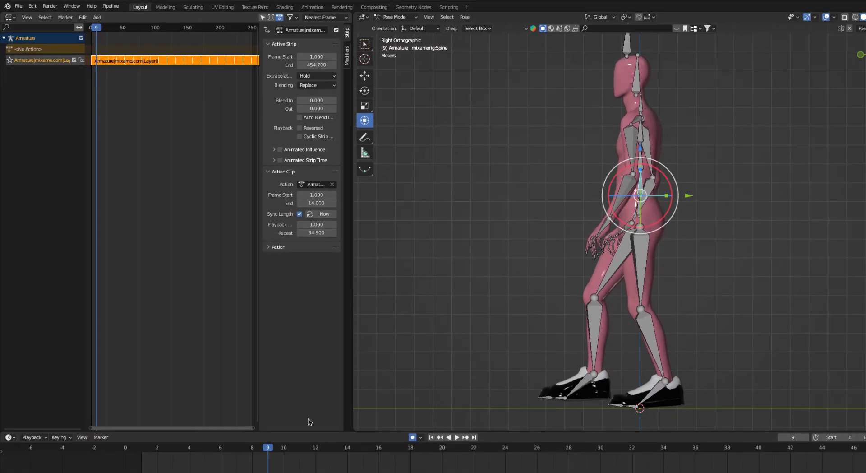
{"action": "key", "text": "space"}
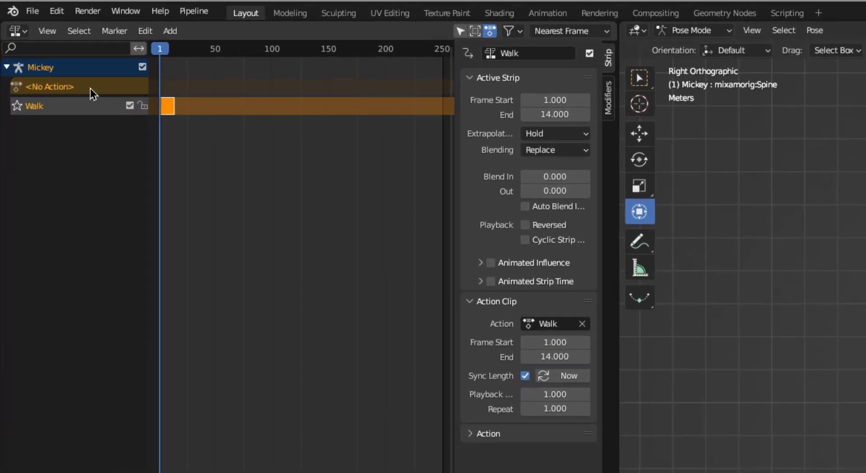
{"action": "key", "text": "shift+a"}
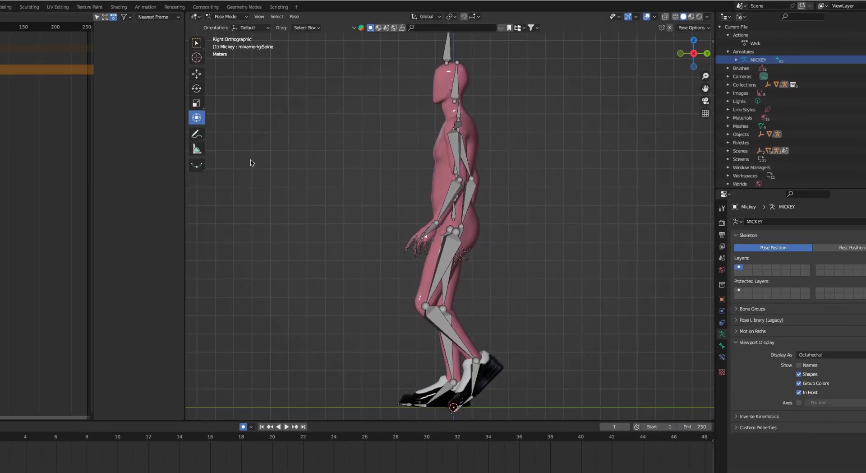
- Adjust the shoulder bones at frame 1 to reshape the upper body pose
{"action": "middle_click_drag", "start_coordinate": [343, 195], "coordinate": [460, 173]}
{"action": "left_click", "coordinate": [459, 141]}
{"action": "middle_click_drag", "start_coordinate": [460, 140], "coordinate": [459, 164]}
{"action": "left_click", "coordinate": [458, 165]}
{"action": "left_click_drag", "start_coordinate": [460, 164], "coordinate": [476, 202]}
{"action": "left_click", "coordinate": [456, 183]}
{"action": "middle_click_drag", "start_coordinate": [476, 202], "coordinate": [451, 162]}
{"action": "left_click", "coordinate": [442, 143]}
{"action": "scroll", "coordinate": [442, 140], "scroll_direction": "up", "scroll_amount": 4}
{"action": "middle_click_drag", "start_coordinate": [445, 75], "coordinate": [434, 179], "text": "shift"}
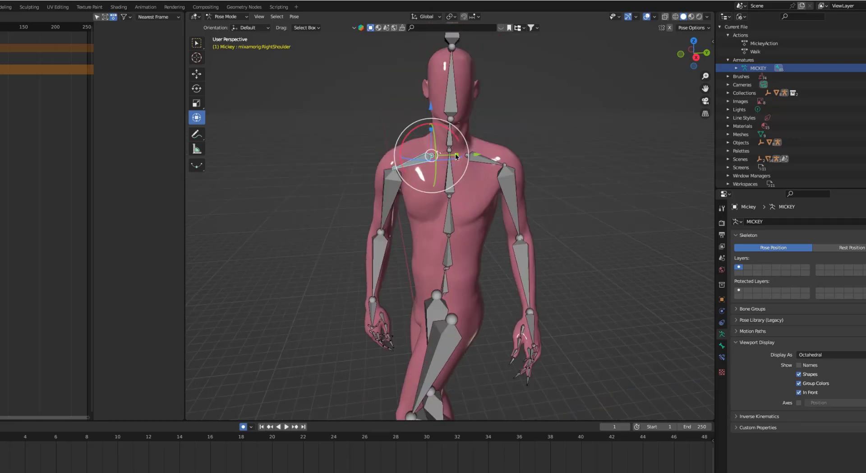
{"action": "left_click", "coordinate": [485, 159]}
{"action": "left_click_drag", "start_coordinate": [454, 153], "coordinate": [485, 154]}
- Rotate the left and right upper arm bones at frame 1 to pose the arms
{"action": "left_click", "coordinate": [502, 180]}
{"action": "left_click_drag", "start_coordinate": [517, 140], "coordinate": [523, 144]}
{"action": "left_click", "coordinate": [404, 192]}
{"action": "middle_click_drag", "start_coordinate": [406, 192], "coordinate": [498, 190]}
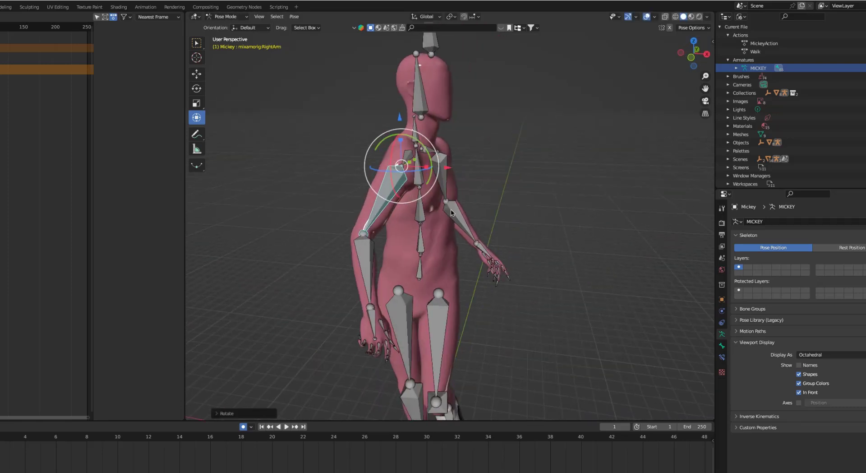
{"action": "left_click_drag", "start_coordinate": [431, 176], "coordinate": [436, 161]}
- Rotate the lower and middle spine bones at frame 1 to bend the torso
{"action": "left_click", "coordinate": [413, 262]}
{"action": "left_click_drag", "start_coordinate": [431, 260], "coordinate": [436, 241]}
{"action": "left_click", "coordinate": [442, 174]}
{"action": "middle_click_drag", "start_coordinate": [469, 152], "coordinate": [386, 153]}
{"action": "scroll", "coordinate": [433, 180], "scroll_direction": "down", "scroll_amount": 4}
{"action": "left_click", "coordinate": [435, 192]}
{"action": "left_click", "coordinate": [430, 168]}
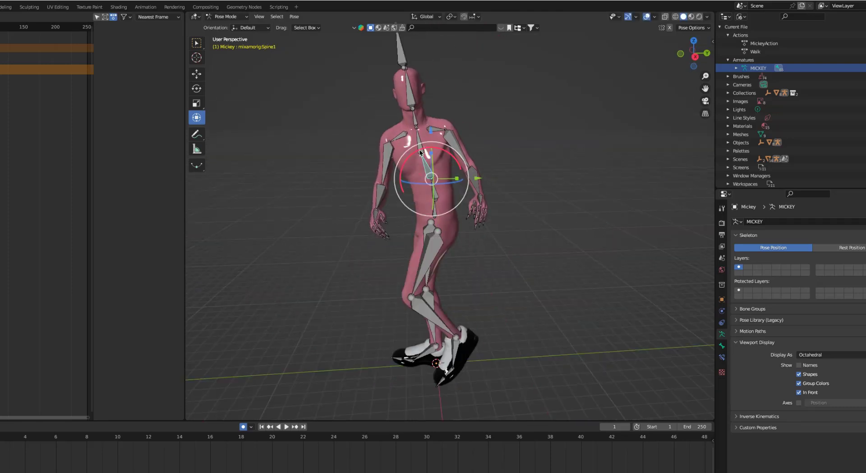
{"action": "left_click", "coordinate": [428, 140]}
{"action": "left_click_drag", "start_coordinate": [424, 124], "coordinate": [443, 154]}
{"action": "left_click", "coordinate": [428, 164]}
- Rotate the shoulder bones and the left upper arm at frame 1 to match the bent torso
{"action": "left_click", "coordinate": [410, 129]}
{"action": "left_click_drag", "start_coordinate": [444, 111], "coordinate": [446, 97]}
{"action": "left_click", "coordinate": [431, 118]}
{"action": "left_click", "coordinate": [450, 136]}
{"action": "left_click_drag", "start_coordinate": [462, 109], "coordinate": [450, 155]}
{"action": "left_click", "coordinate": [427, 142]}
{"action": "left_click", "coordinate": [429, 167]}
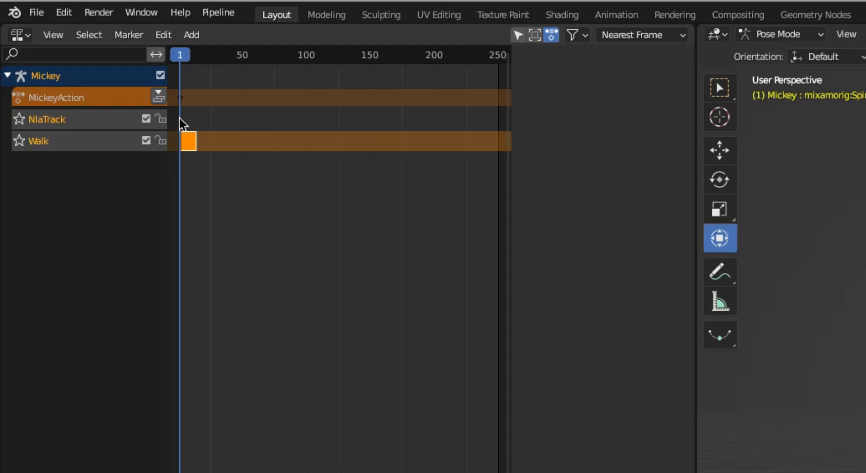
- Push MickeyAction down to an NLA strip, then set its Extrapolation to Nothing and its End to 511.400
{"action": "left_click", "coordinate": [159, 97]}
{"action": "key", "text": "n"}
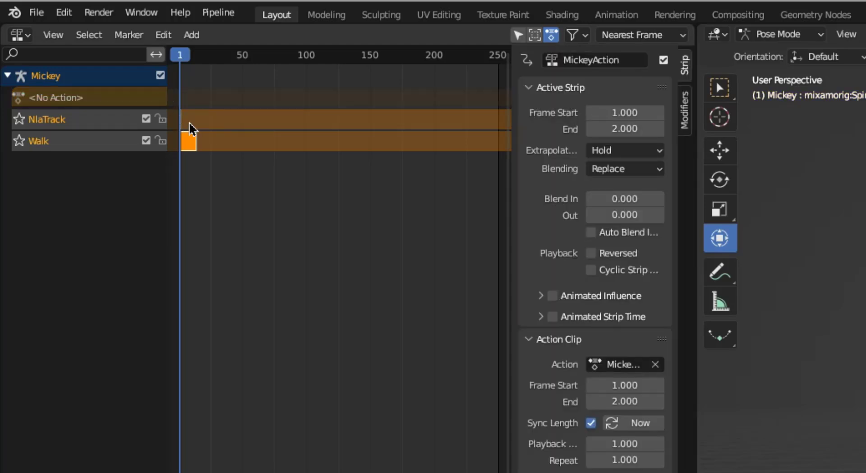
{"action": "left_click", "coordinate": [185, 124]}
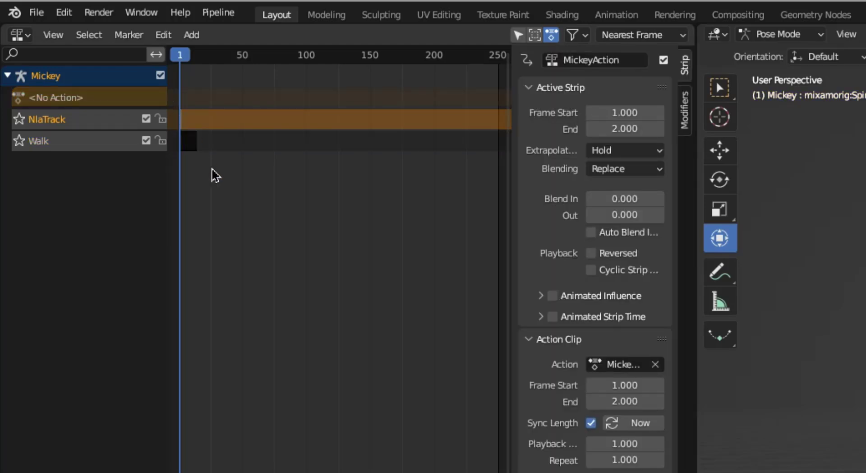
{"action": "left_click", "coordinate": [628, 153]}
{"action": "left_click", "coordinate": [625, 170]}
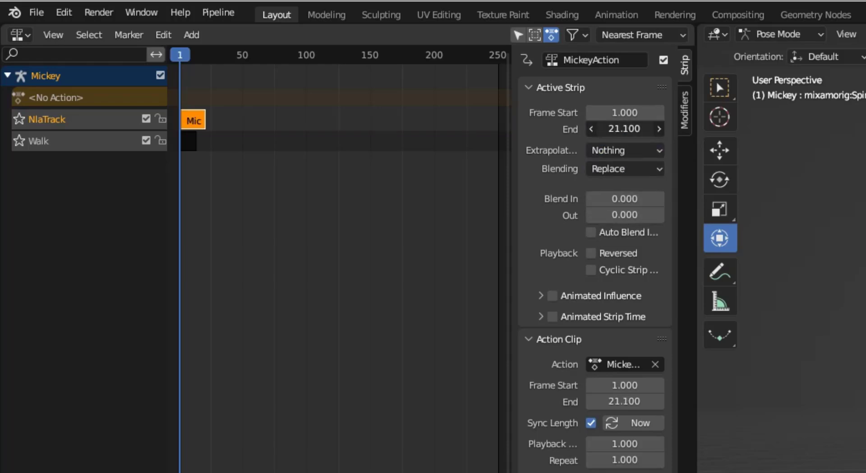
{"action": "left_click_drag", "start_coordinate": [624, 129], "coordinate": [559, 149]}
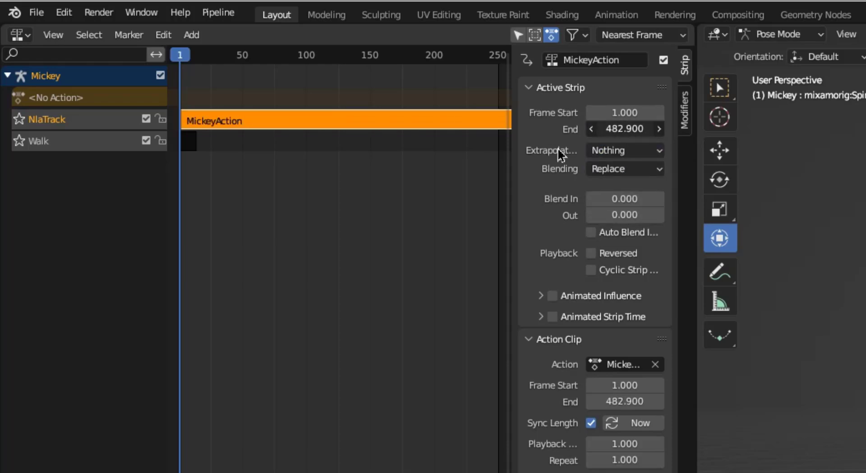
- Set the Walk strip's Extrapolation to Nothing and its Repeat to 128.300, and play back the combined strips
{"action": "left_click", "coordinate": [189, 143]}
{"action": "left_click", "coordinate": [600, 151]}
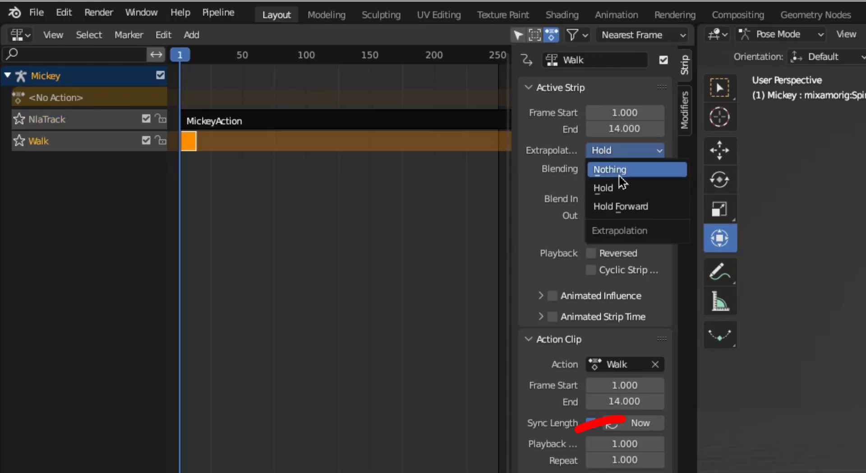
{"action": "left_click", "coordinate": [622, 171]}
{"action": "left_click_drag", "start_coordinate": [624, 459], "coordinate": [677, 459]}
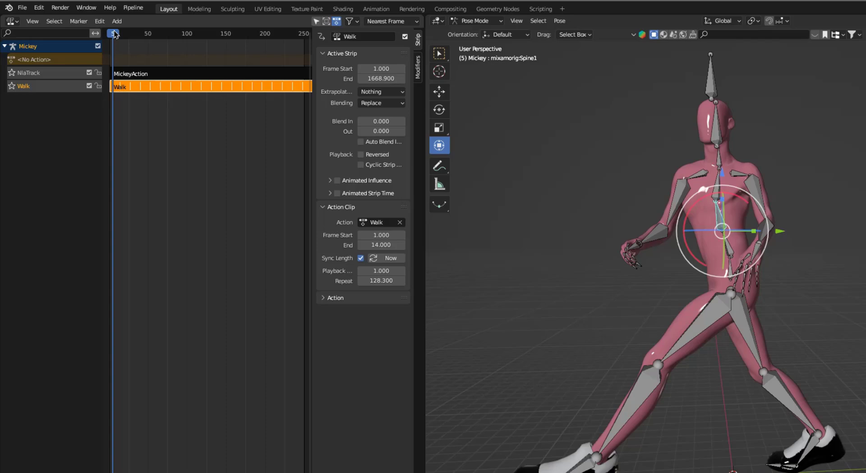
{"action": "key", "text": "space"}
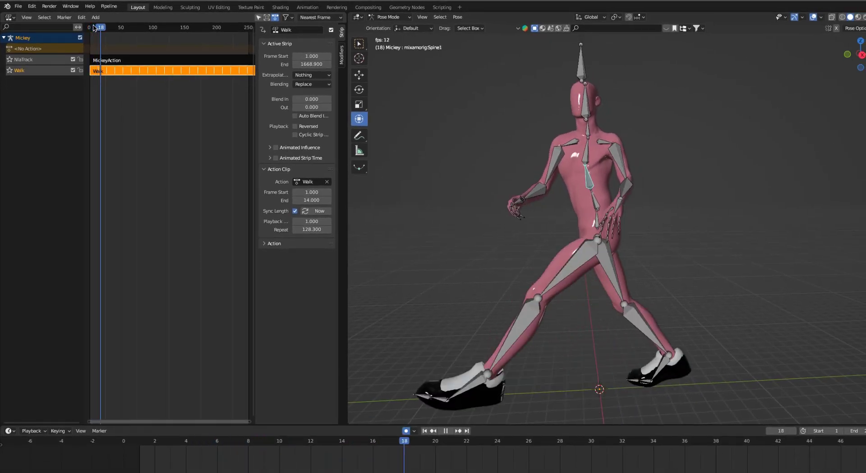
{"action": "key", "text": "Escape"}
- Enter tweak mode on the MickeyAction strip and rotate the right upper arm at frame 1
{"action": "left_click", "coordinate": [112, 60]}
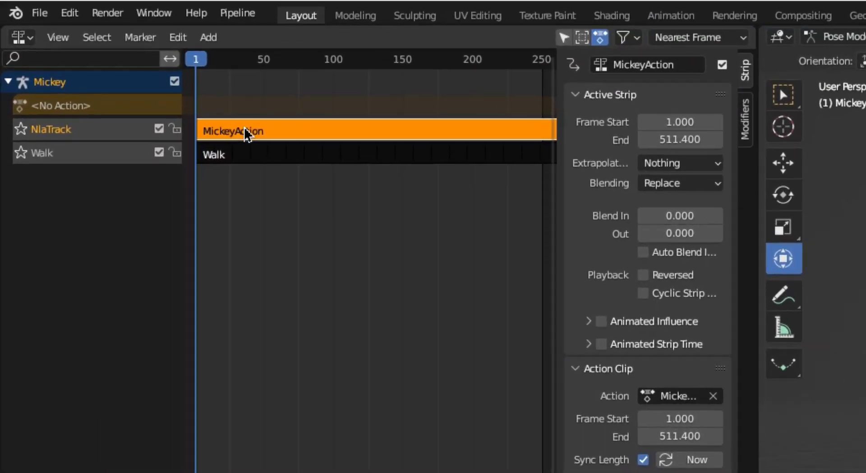
{"action": "key", "text": "Tab"}
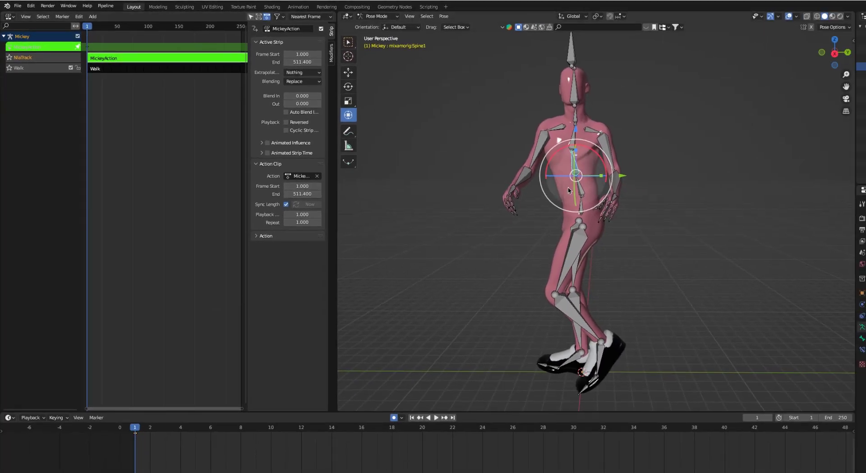
{"action": "scroll", "coordinate": [569, 190], "scroll_direction": "up", "scroll_amount": 2}
{"action": "left_click", "coordinate": [565, 112]}
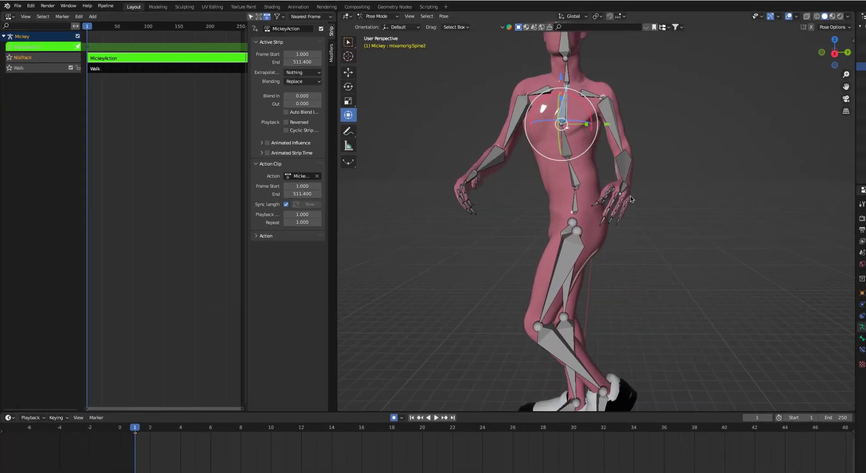
{"action": "middle_click_drag", "start_coordinate": [552, 135], "coordinate": [568, 165]}
{"action": "left_click", "coordinate": [517, 124]}
{"action": "left_click_drag", "start_coordinate": [500, 117], "coordinate": [517, 131]}
- Rotate the left upper arm and both forearms to bend the arms into the carrying pose
{"action": "middle_click_drag", "start_coordinate": [526, 183], "coordinate": [526, 157]}
{"action": "left_click", "coordinate": [613, 121]}
{"action": "left_click_drag", "start_coordinate": [627, 127], "coordinate": [634, 120]}
{"action": "left_click", "coordinate": [636, 174]}
{"action": "left_click_drag", "start_coordinate": [654, 182], "coordinate": [636, 167]}
{"action": "left_click", "coordinate": [515, 174]}
{"action": "left_click_drag", "start_coordinate": [489, 178], "coordinate": [533, 198]}
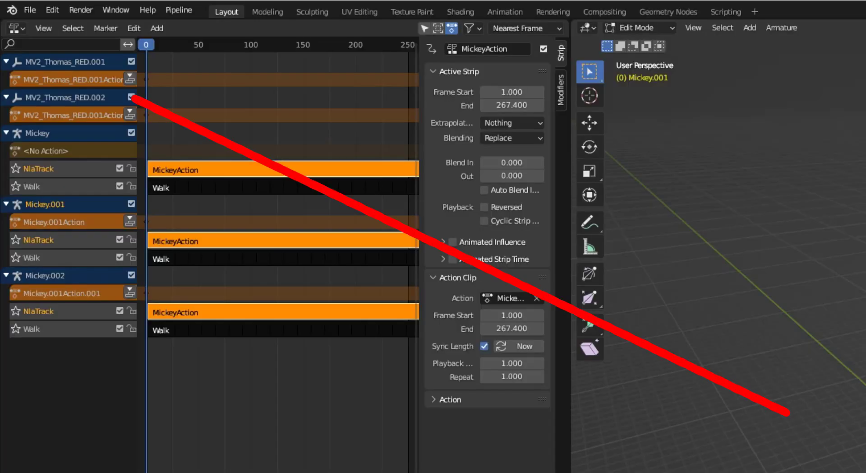
- Paste a copy of the rigged character in Object Mode and move it along the Y axis beside the original
{"action": "left_click", "coordinate": [648, 29]}
{"action": "left_click", "coordinate": [650, 38]}
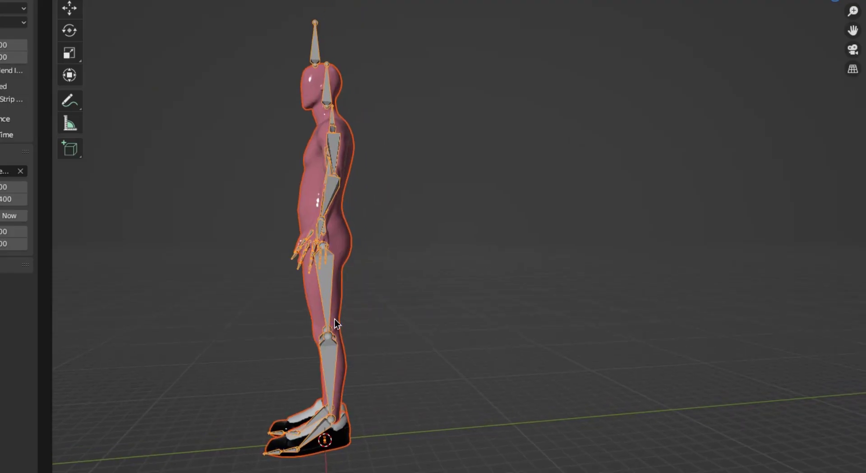
{"action": "key", "text": "ctrl+v"}
{"action": "key", "text": "g"}
{"action": "key", "text": "y"}
{"action": "left_click", "coordinate": [591, 316]}
- Put the copied character's armature in Edit Mode and select its body bones, leaving out the left hand
{"action": "middle_click_drag", "start_coordinate": [594, 318], "coordinate": [357, 374]}
{"action": "left_click", "coordinate": [329, 375]}
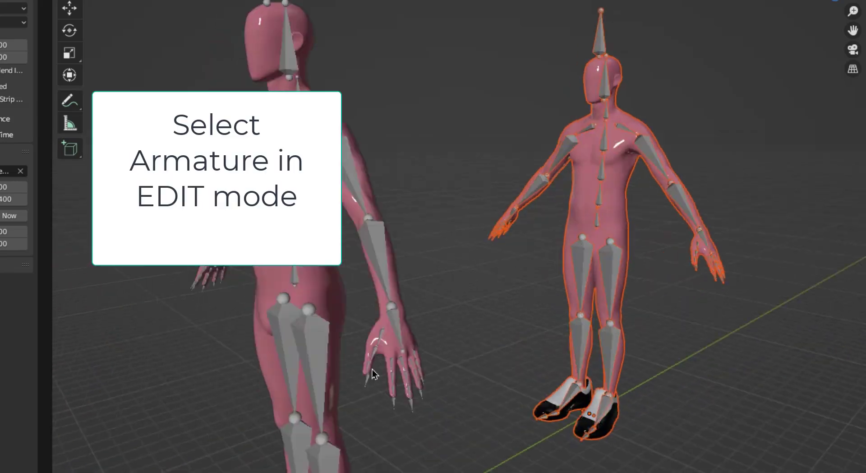
{"action": "scroll", "coordinate": [570, 296], "scroll_direction": "up", "scroll_amount": 2}
{"action": "middle_click_drag", "start_coordinate": [373, 374], "coordinate": [391, 268]}
{"action": "key", "text": "Tab"}
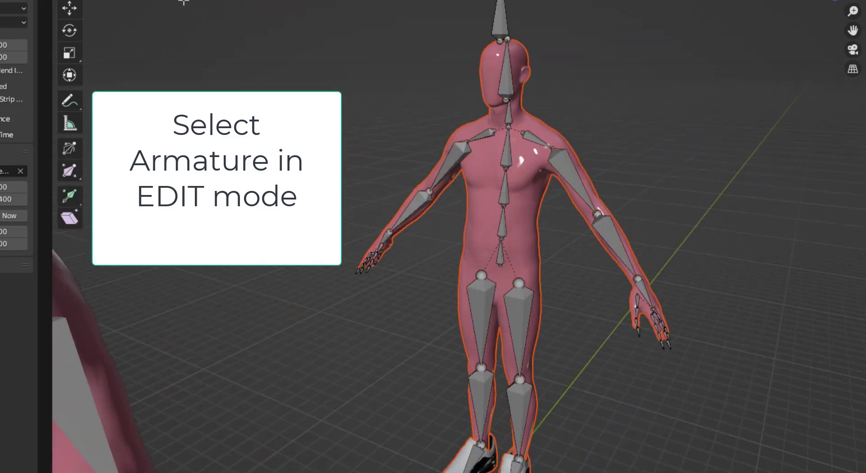
{"action": "left_click_drag", "start_coordinate": [557, 469], "coordinate": [289, 2]}
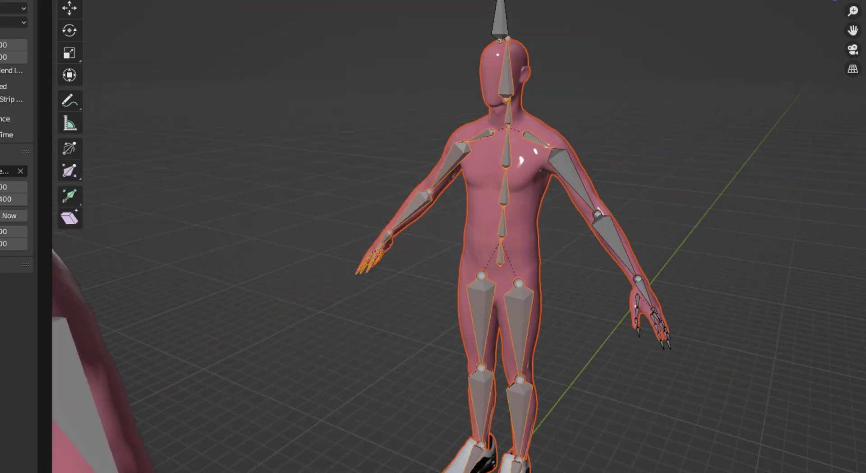
- Delete the copied mesh's arm vertices above the wrist and move the isolated hand towards the original character
{"action": "left_click_drag", "start_coordinate": [663, 281], "coordinate": [348, 56]}
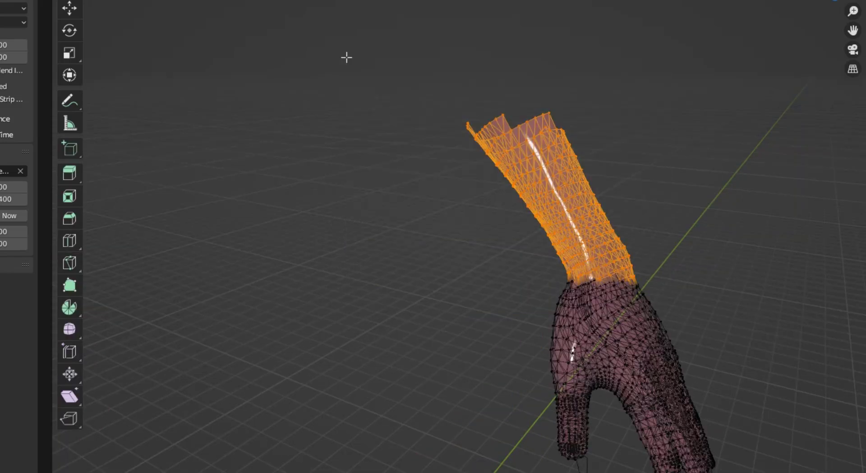
{"action": "key", "text": "x"}
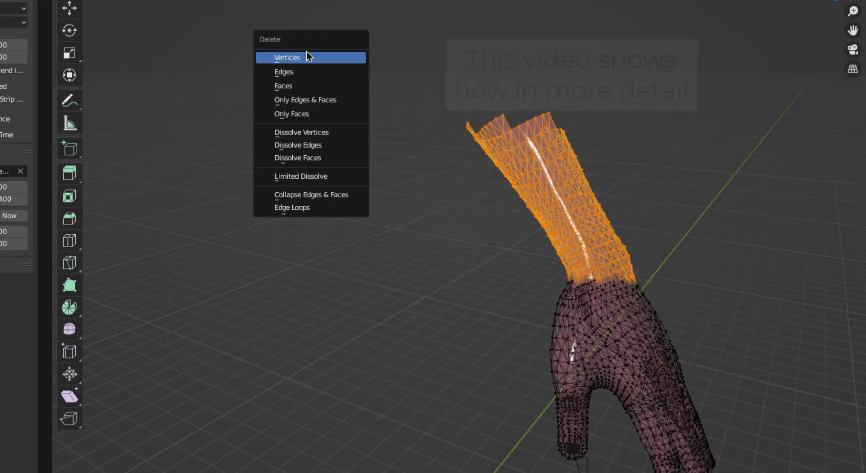
{"action": "left_click", "coordinate": [310, 58]}
{"action": "key", "text": "g"}
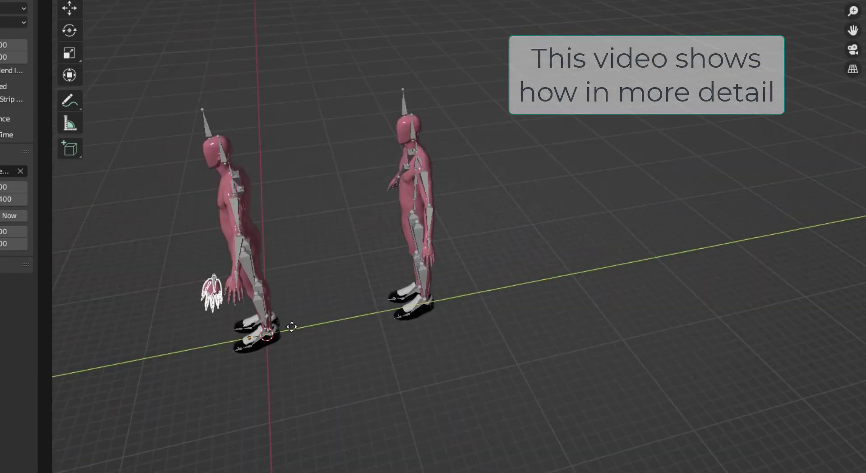
- Delete the arm vertices above the wrist of the second hand copy and move that hand next to the original character
{"action": "left_click_drag", "start_coordinate": [508, 296], "coordinate": [306, 79]}
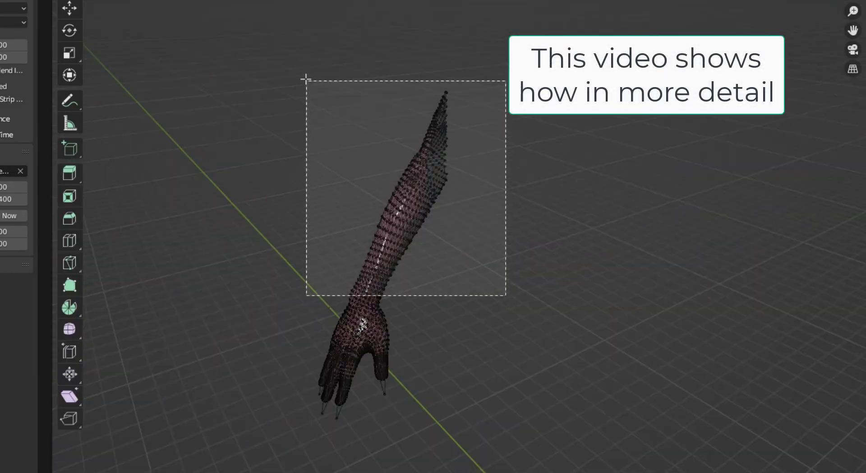
{"action": "key", "text": "x"}
{"action": "left_click", "coordinate": [267, 26]}
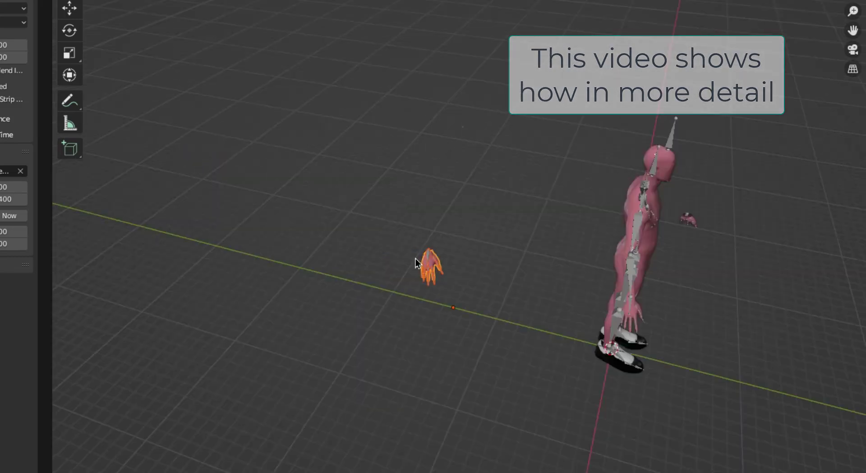
{"action": "key", "text": "g"}
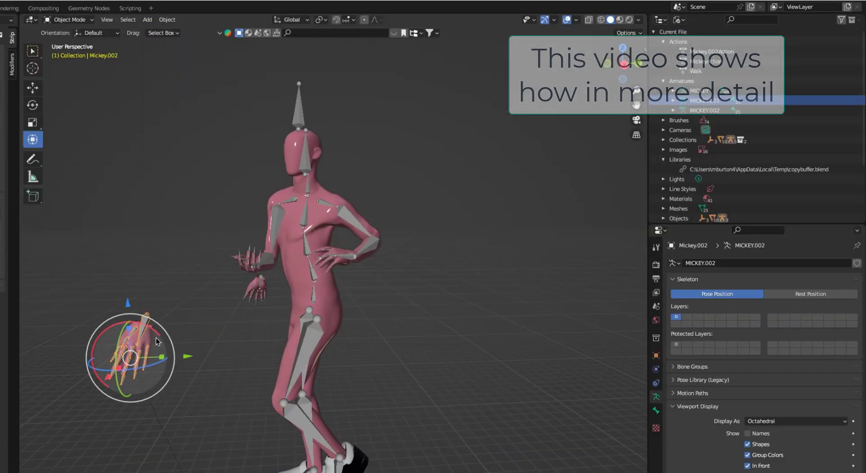
- Delete the left hand's bones from the original armature and box-select the original left hand's vertices on the body mesh
{"action": "scroll", "coordinate": [220, 278], "scroll_direction": "up", "scroll_amount": 5}
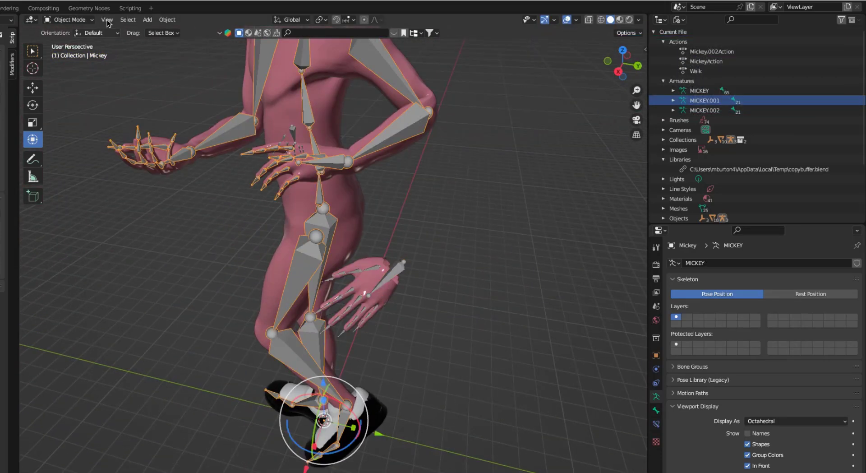
{"action": "left_click_drag", "start_coordinate": [243, 405], "coordinate": [136, 314]}
{"action": "key", "text": "Delete"}
{"action": "key", "text": "Tab"}
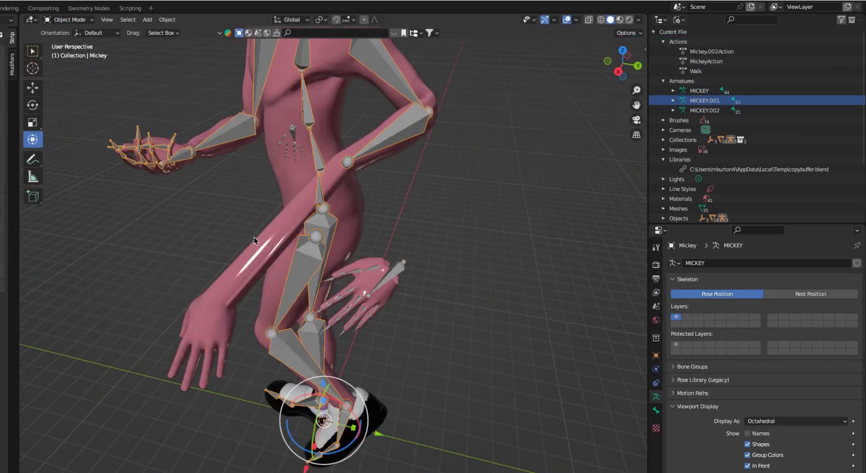
{"action": "left_click", "coordinate": [72, 42]}
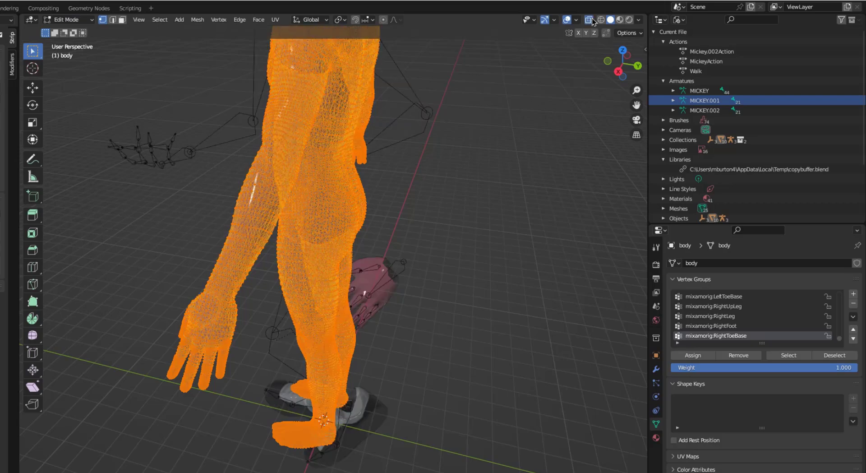
{"action": "left_click_drag", "start_coordinate": [126, 290], "coordinate": [242, 405]}
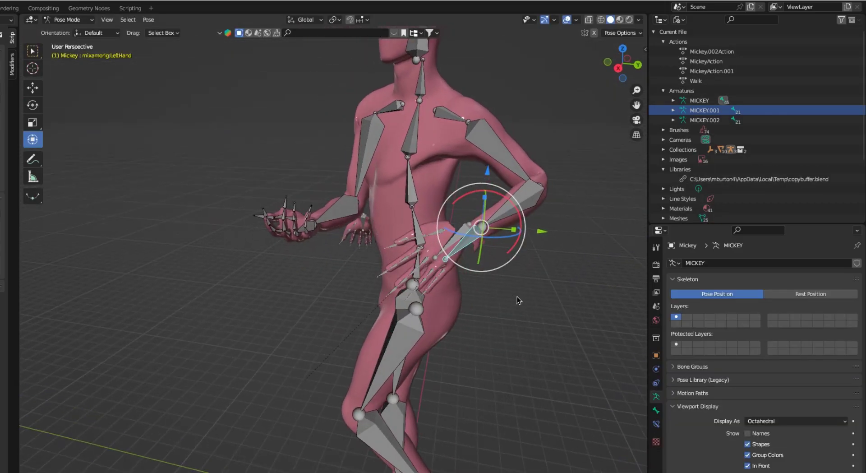
- Switch to Object Mode and move the separate left hand onto the end of the left forearm
{"action": "left_click", "coordinate": [72, 19]}
{"action": "left_click", "coordinate": [68, 33]}
{"action": "key", "text": "g"}
{"action": "left_click", "coordinate": [487, 277]}
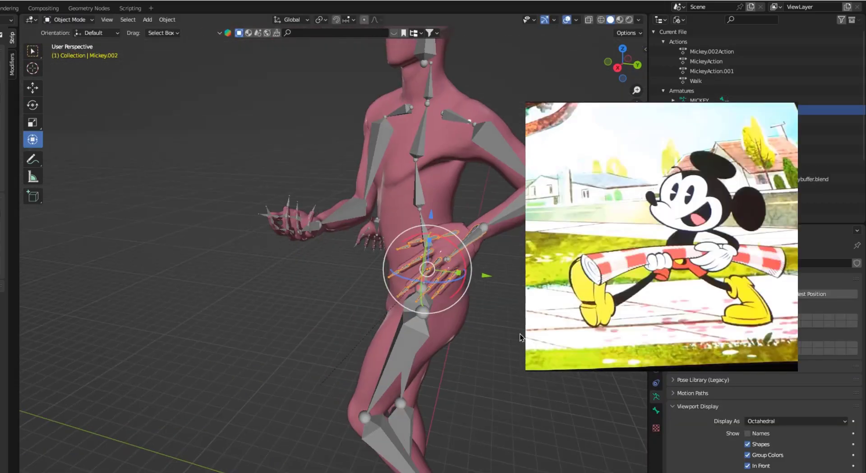
- Rotate the separate left hand's middle and ring finger bones to curl the fingers into a gripping pose
{"action": "middle_click_drag", "start_coordinate": [520, 334], "coordinate": [406, 336]}
{"action": "scroll", "coordinate": [375, 338], "scroll_direction": "up", "scroll_amount": 5}
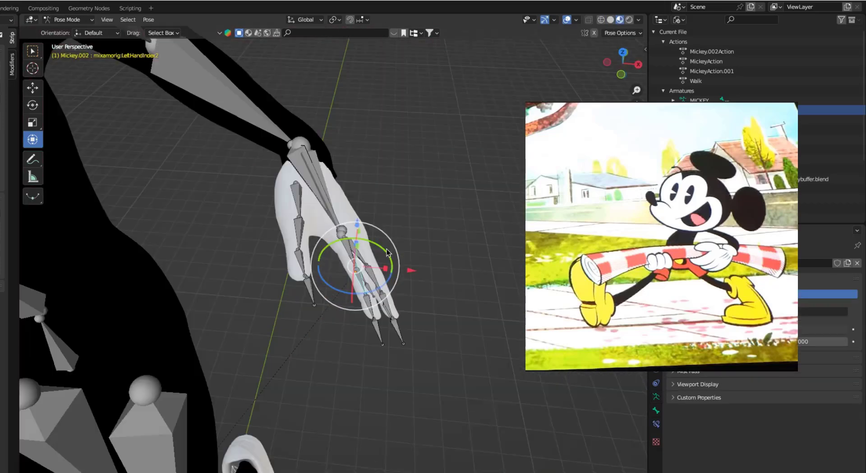
{"action": "left_click", "coordinate": [381, 289]}
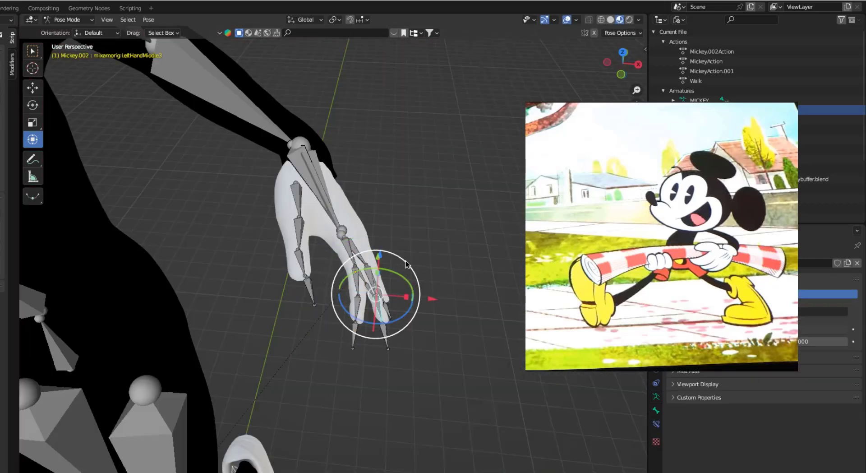
{"action": "middle_click_drag", "start_coordinate": [382, 289], "coordinate": [428, 270]}
{"action": "key", "text": "r"}
{"action": "left_click_drag", "start_coordinate": [431, 268], "coordinate": [431, 267]}
{"action": "key", "text": "bracketright"}
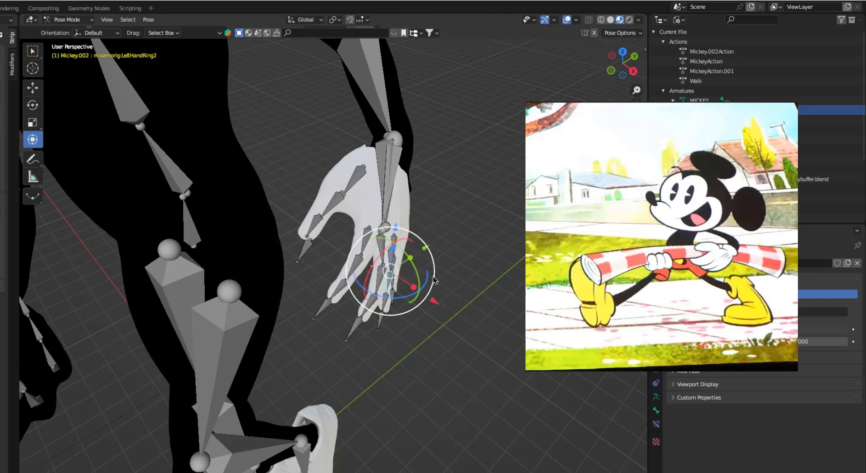
{"action": "middle_click_drag", "start_coordinate": [443, 307], "coordinate": [415, 293]}
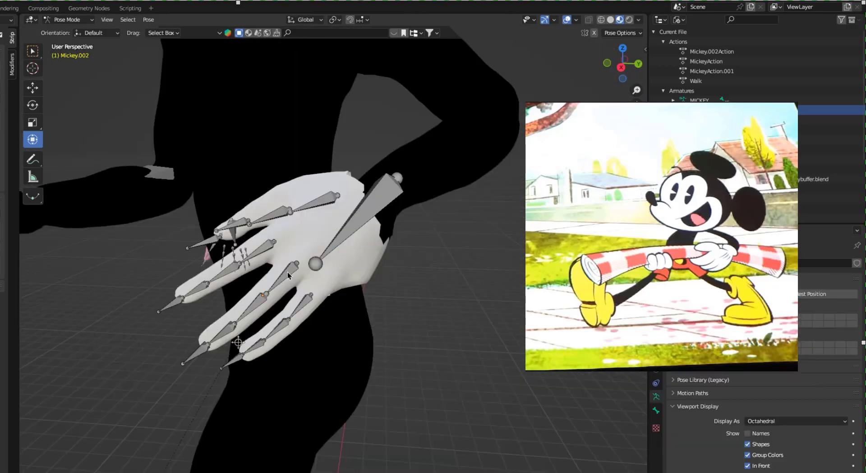
- Adjust the base bones of the separate left hand's fingers, including the ring finger, to reshape the hand
{"action": "left_click_drag", "start_coordinate": [276, 238], "coordinate": [284, 316]}
{"action": "left_click", "coordinate": [300, 306]}
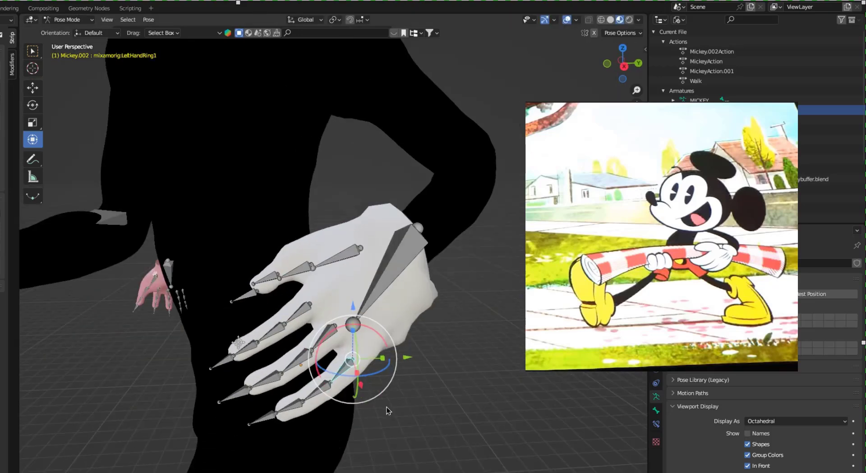
{"action": "left_click", "coordinate": [337, 342]}
{"action": "left_click_drag", "start_coordinate": [337, 341], "coordinate": [298, 308]}
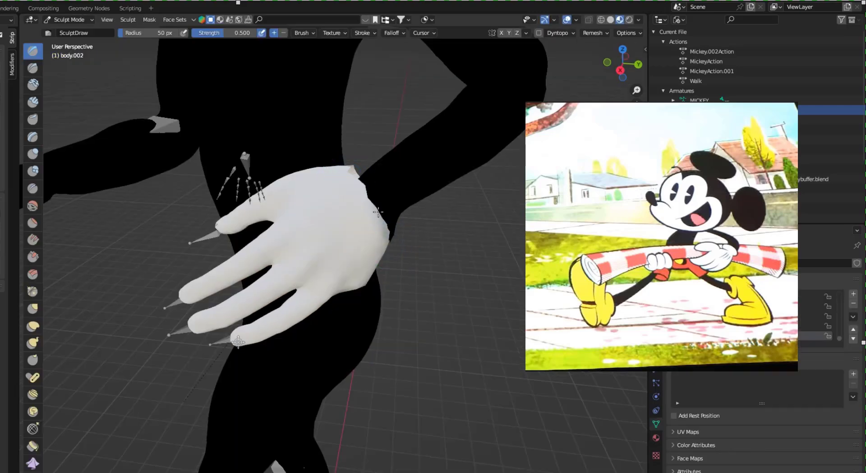
- Sculpt the hand's wrist edge fuller with the Inflate/Deflate brush at 150 px radius and 0.709 strength
{"action": "middle_click_drag", "start_coordinate": [379, 212], "coordinate": [377, 238]}
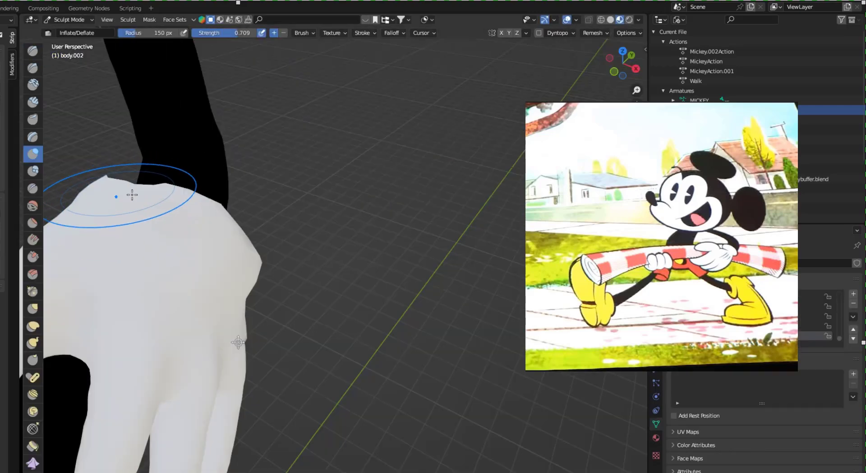
{"action": "left_click_drag", "start_coordinate": [232, 216], "coordinate": [255, 267]}
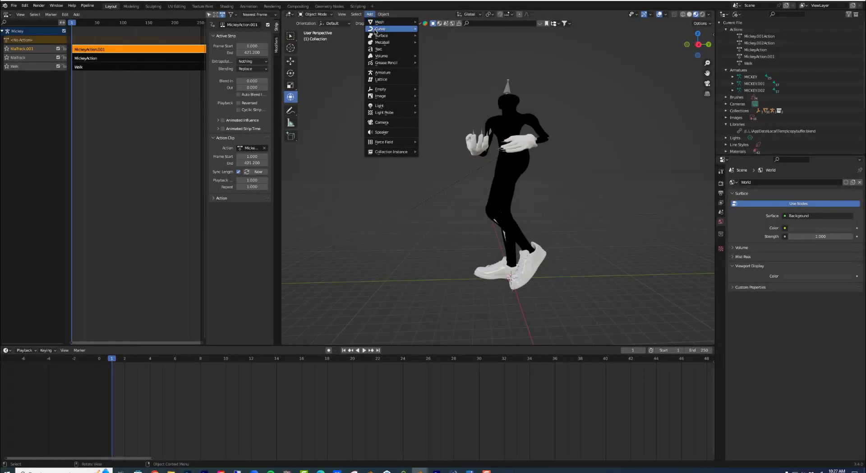
- Add a UV sphere scaled and raised to hip height, and delete its upper face loops to open the shorts' waist
{"action": "mouse_move", "coordinate": [381, 28]}
{"action": "left_click_drag", "start_coordinate": [510, 239], "coordinate": [500, 121]}
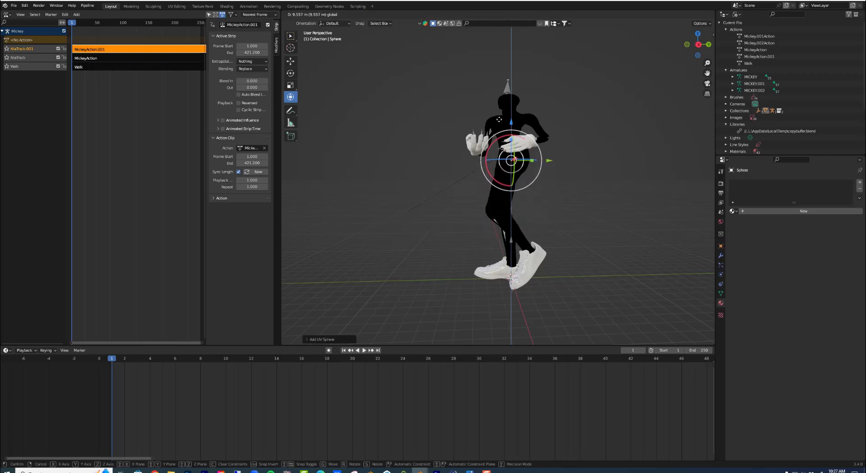
{"action": "key", "text": "s"}
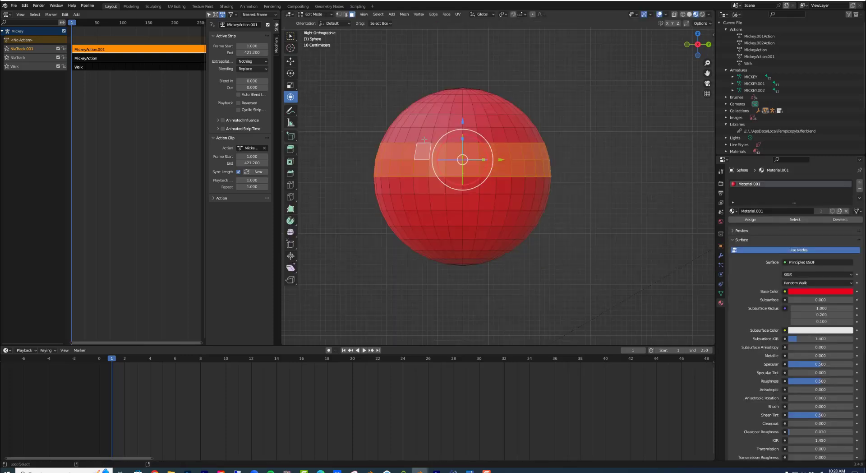
{"action": "left_click", "coordinate": [442, 98], "text": "alt+shift"}
{"action": "key", "text": "x"}
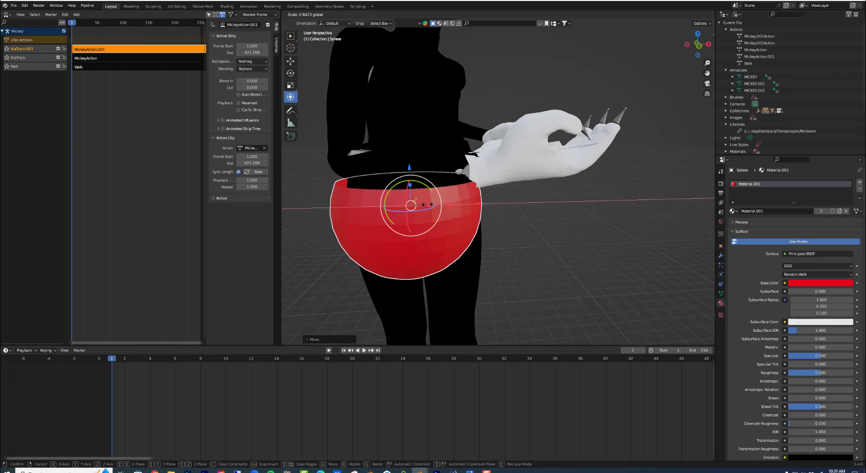
- Position the red leg cylinder around the thigh, just below the hip section of the shorts
{"action": "middle_click_drag", "start_coordinate": [478, 189], "coordinate": [519, 200]}
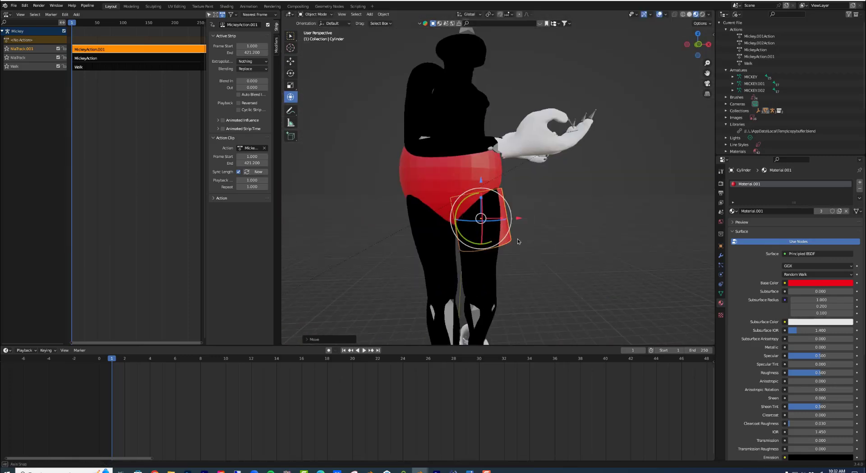
{"action": "middle_click_drag", "start_coordinate": [518, 240], "coordinate": [447, 244]}
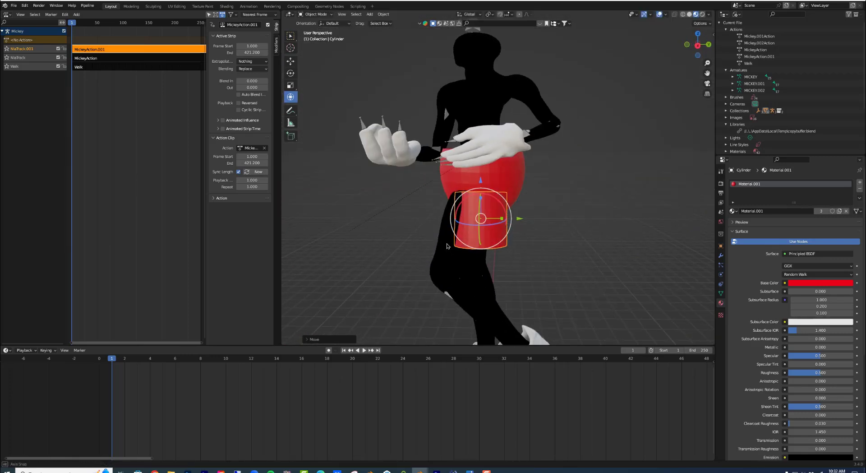
{"action": "left_click_drag", "start_coordinate": [516, 218], "coordinate": [518, 236]}
{"action": "left_click", "coordinate": [508, 181]}
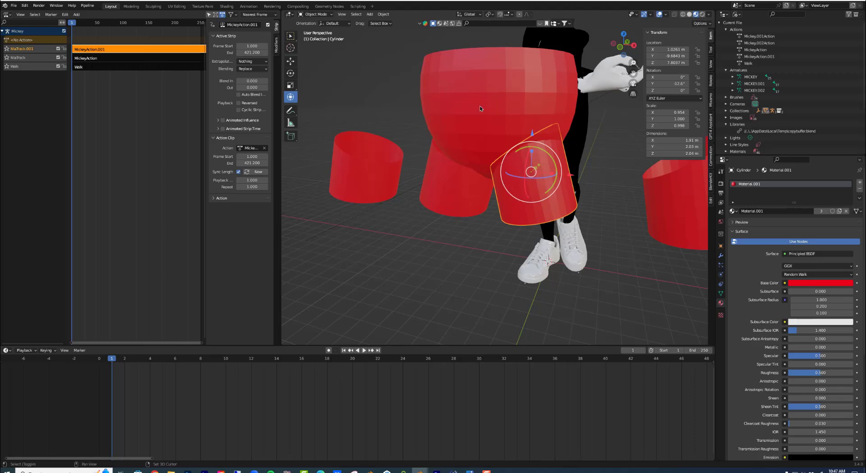
- Combine the leg cylinder with the rounded hip section of the shorts using a boolean operation
{"action": "left_click", "coordinate": [480, 109]}
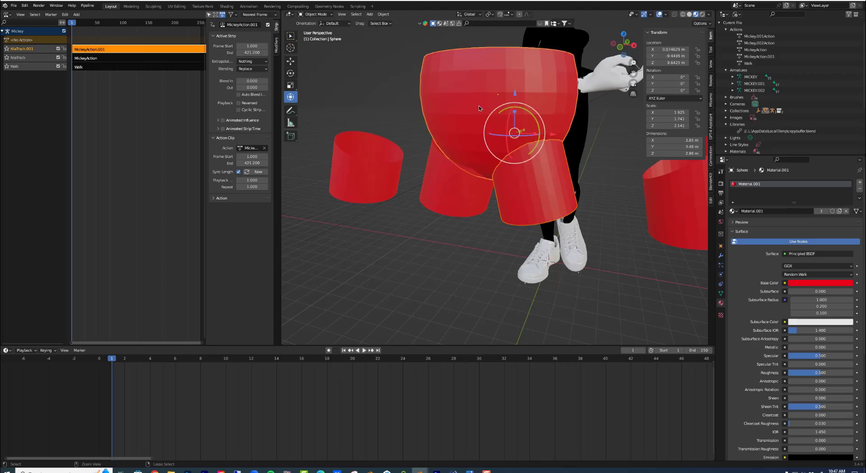
{"action": "key", "text": "shift+ctrl+b"}
{"action": "left_click", "coordinate": [479, 105]}
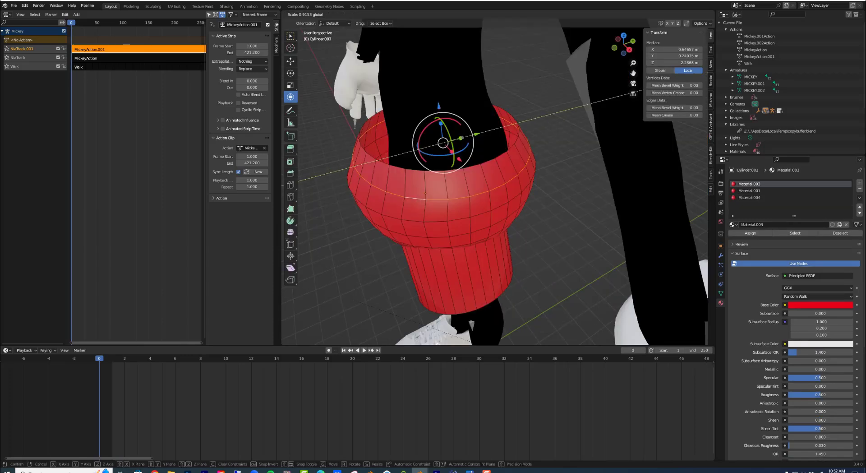
- Scale the open waist edge loop of the shorts to fit the body, and return to Object Mode
{"action": "left_click", "coordinate": [399, 167], "text": "alt"}
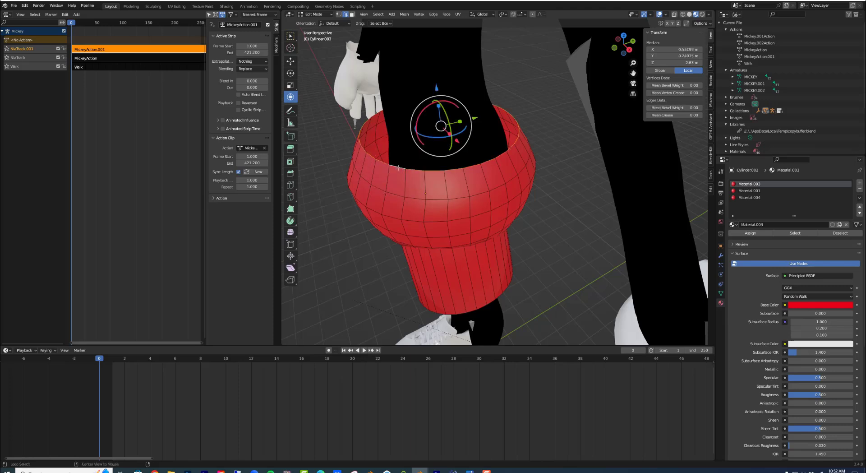
{"action": "key", "text": "s"}
{"action": "left_click", "coordinate": [406, 161]}
{"action": "middle_click_drag", "start_coordinate": [444, 183], "coordinate": [446, 147]}
{"action": "scroll", "coordinate": [360, 85], "scroll_direction": "down", "scroll_amount": 3}
{"action": "key", "text": "Tab"}
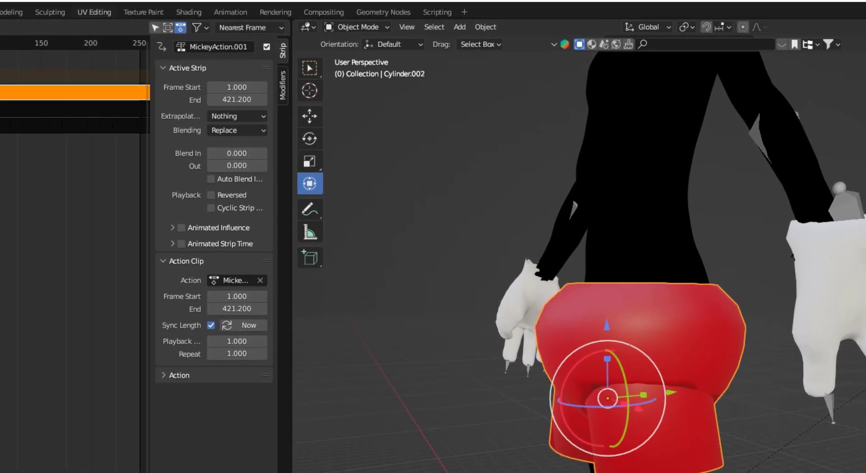
- Select the body mesh together with the shorts as the active object and switch to Weight Paint mode
{"action": "middle_click_drag", "start_coordinate": [579, 253], "coordinate": [567, 271]}
{"action": "scroll", "coordinate": [579, 261], "scroll_direction": "down", "scroll_amount": 3}
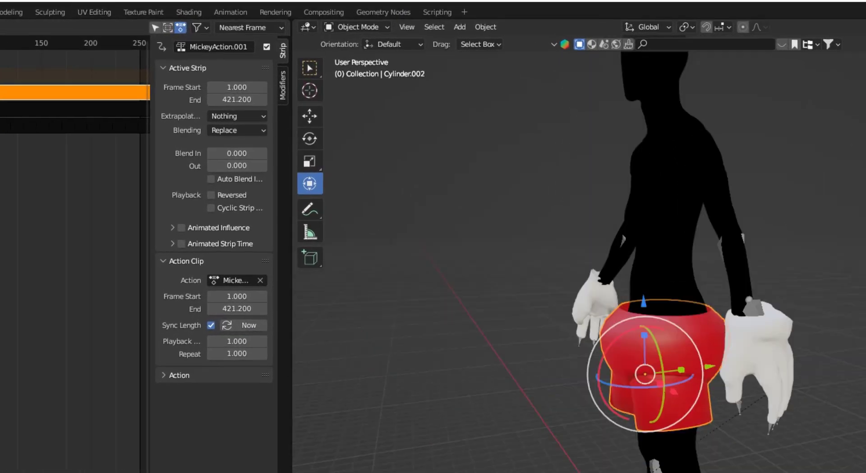
{"action": "left_click", "coordinate": [658, 253]}
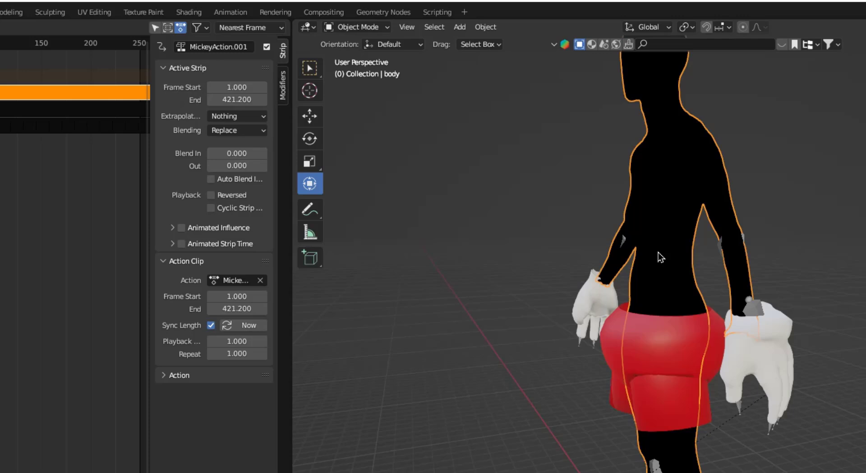
{"action": "left_click", "coordinate": [675, 361]}
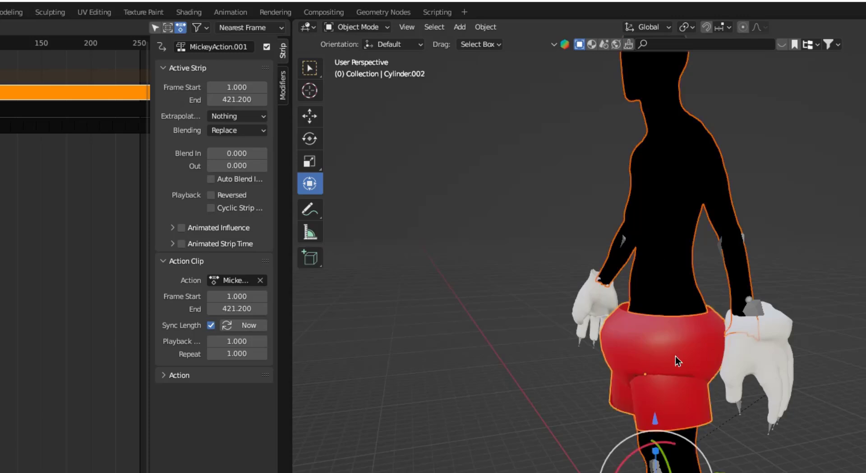
{"action": "left_click", "coordinate": [362, 28]}
{"action": "left_click", "coordinate": [364, 98]}
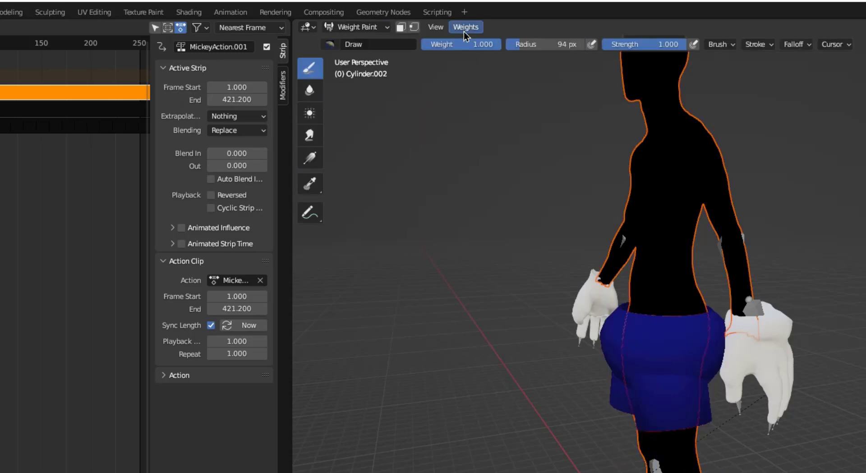
- Transfer the body's vertex group weights to the shorts, with Nearest Vertex mapping and source layers selected By Name
{"action": "left_click", "coordinate": [465, 28]}
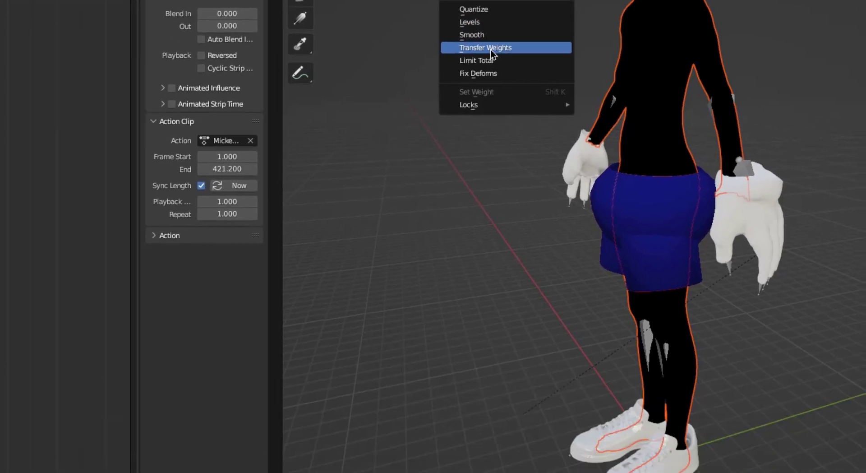
{"action": "left_click", "coordinate": [501, 187]}
{"action": "left_click", "coordinate": [425, 324]}
{"action": "left_click", "coordinate": [427, 326]}
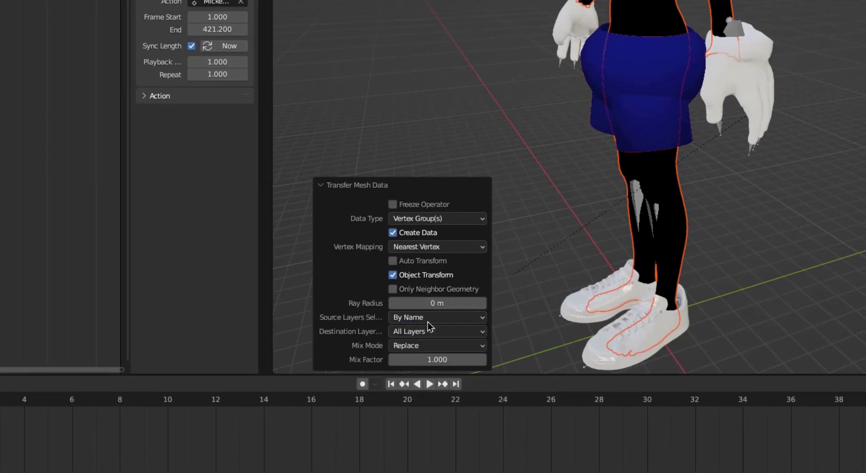
{"action": "left_click", "coordinate": [431, 321]}
{"action": "left_click", "coordinate": [433, 317]}
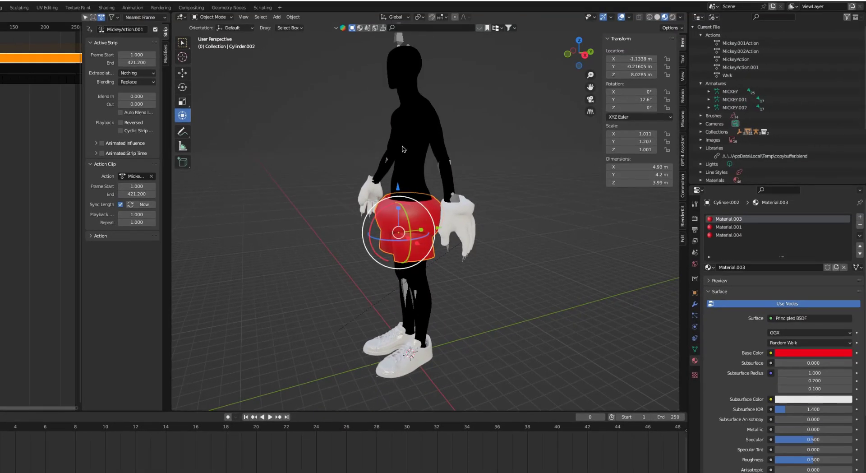
- Select the Mickey armature along with the shorts and parent the shorts to it
{"action": "left_click", "coordinate": [399, 42]}
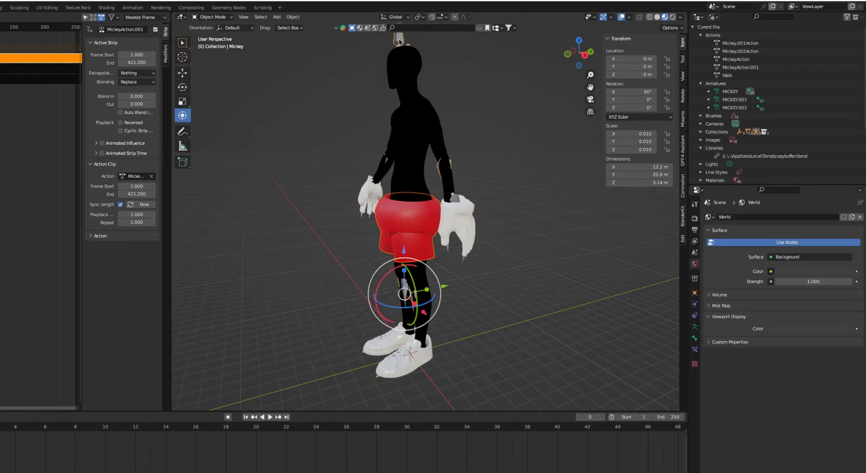
{"action": "right_click", "coordinate": [399, 42]}
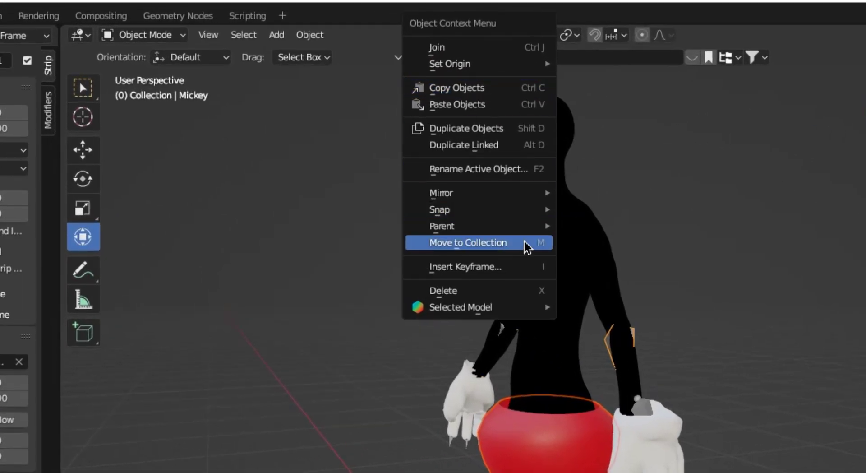
{"action": "mouse_move", "coordinate": [397, 113]}
{"action": "left_click", "coordinate": [629, 246]}
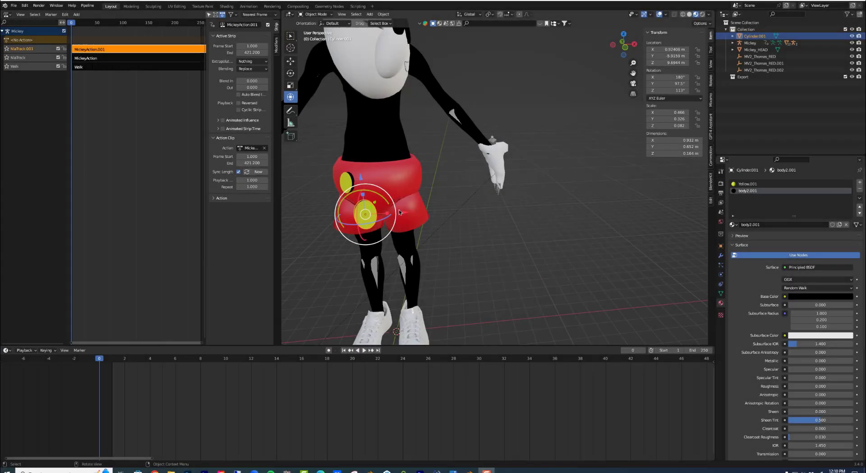
- Move the loose yellow button about 4.12 m along the Y axis onto the front of the shorts
{"action": "scroll", "coordinate": [399, 210], "scroll_direction": "down", "scroll_amount": 3}
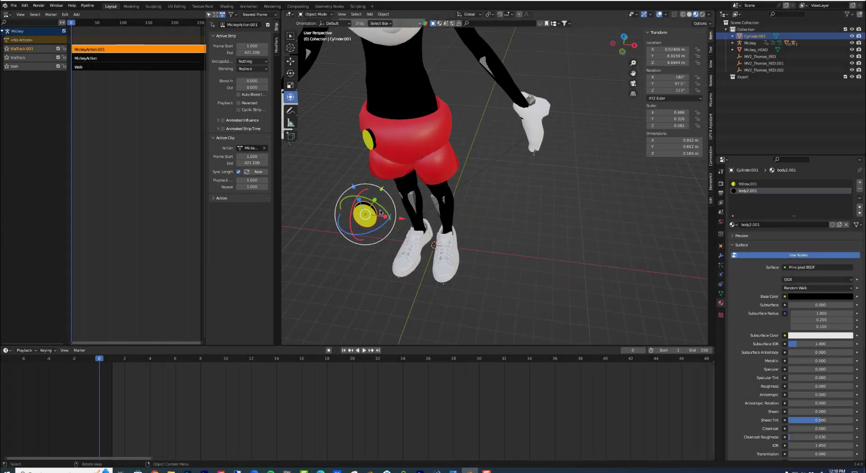
{"action": "left_click_drag", "start_coordinate": [382, 190], "coordinate": [414, 105]}
{"action": "scroll", "coordinate": [457, 201], "scroll_direction": "up", "scroll_amount": 5}
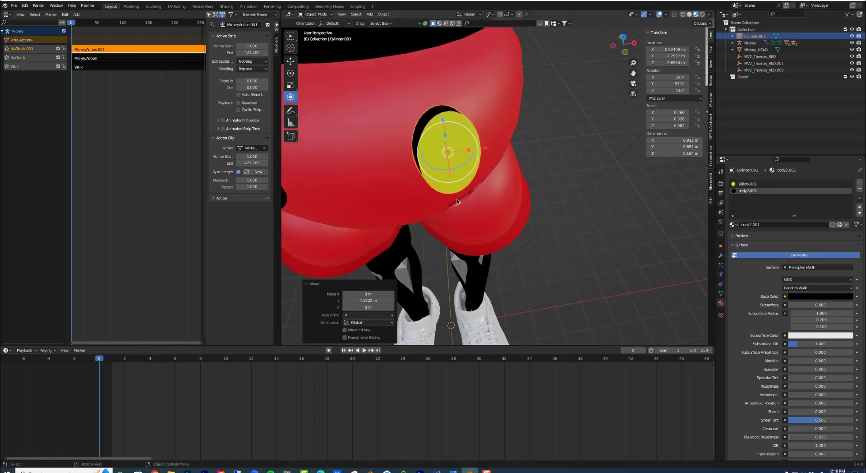
- Vertex-parent the yellow button to the shorts using the shorts' vertices around the button, and return to Object Mode
{"action": "left_click", "coordinate": [430, 150]}
{"action": "left_click", "coordinate": [398, 134]}
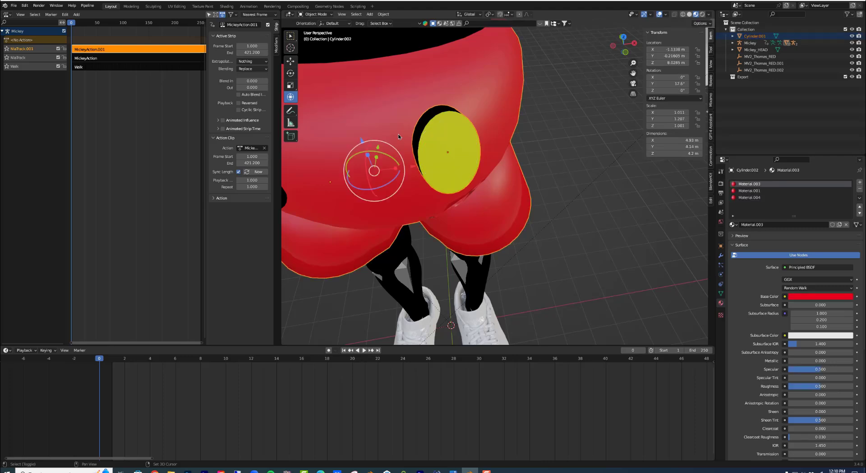
{"action": "key", "text": "Tab"}
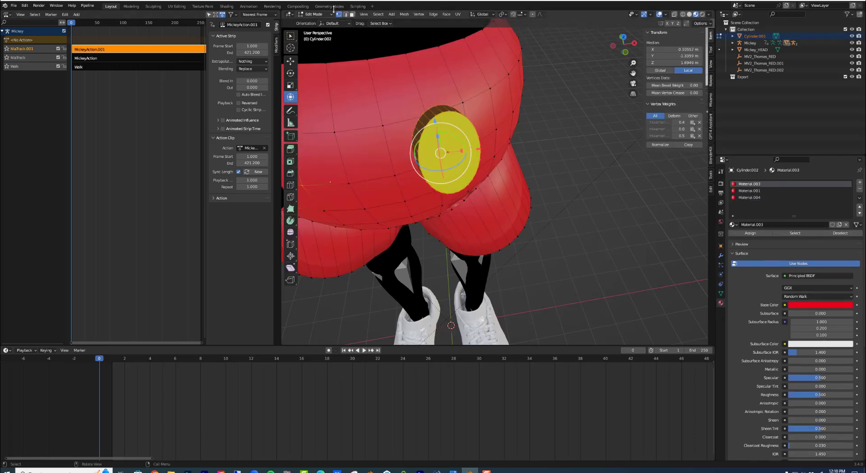
{"action": "left_click", "coordinate": [463, 103]}
{"action": "middle_click_drag", "start_coordinate": [463, 103], "coordinate": [431, 146]}
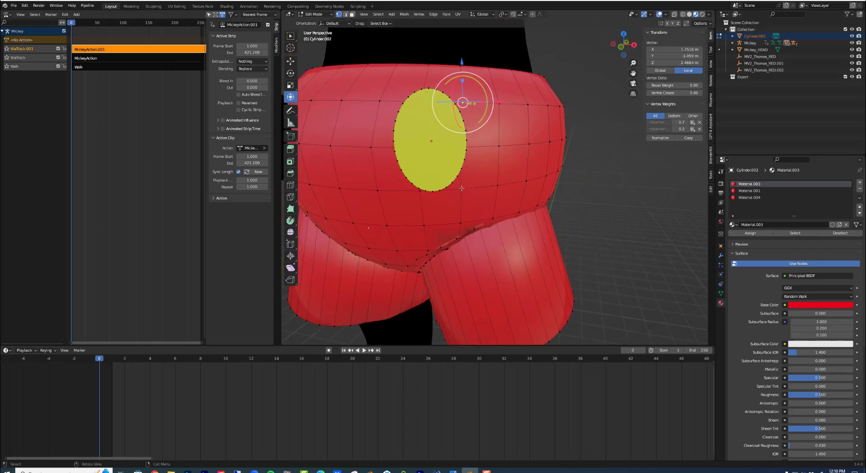
{"action": "left_click", "coordinate": [419, 191], "text": "shift"}
{"action": "key", "text": "ctrl+p"}
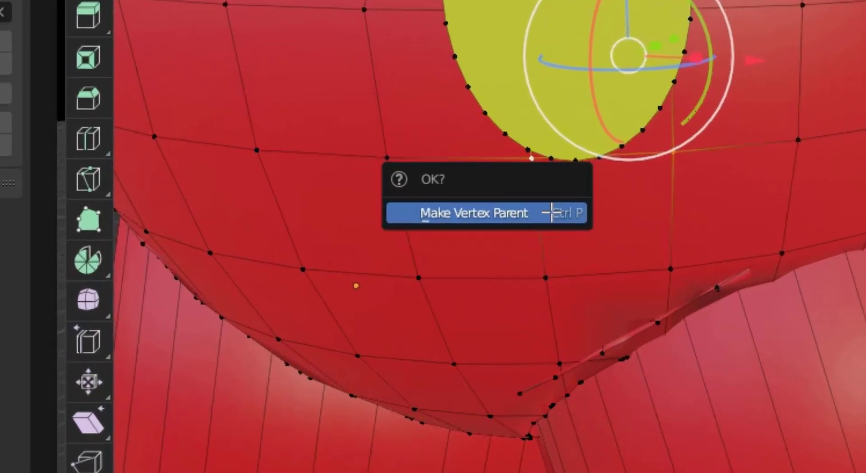
{"action": "left_click", "coordinate": [562, 213]}
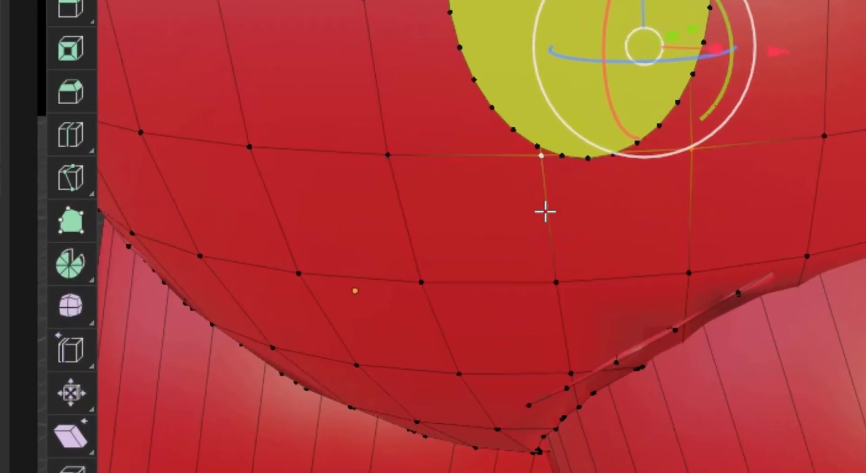
{"action": "key", "text": "Tab"}
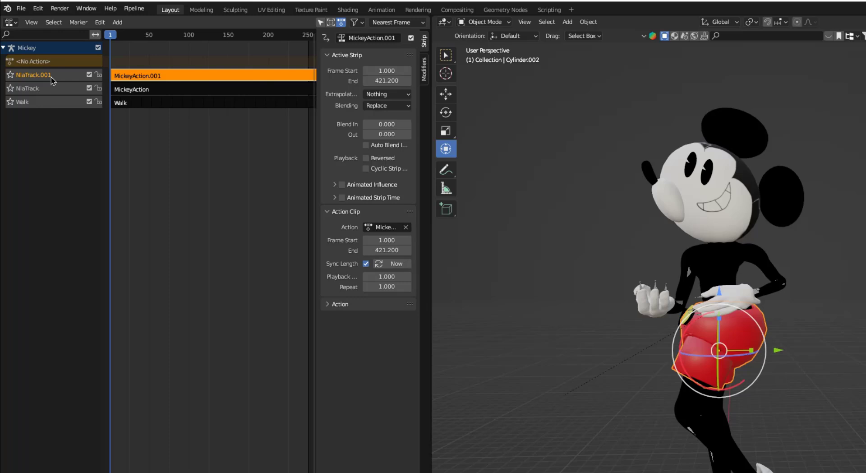
- Add a new NLA track above NlaTrack.001 on the Mickey armature
{"action": "key", "text": "ctrl+shift+a"}
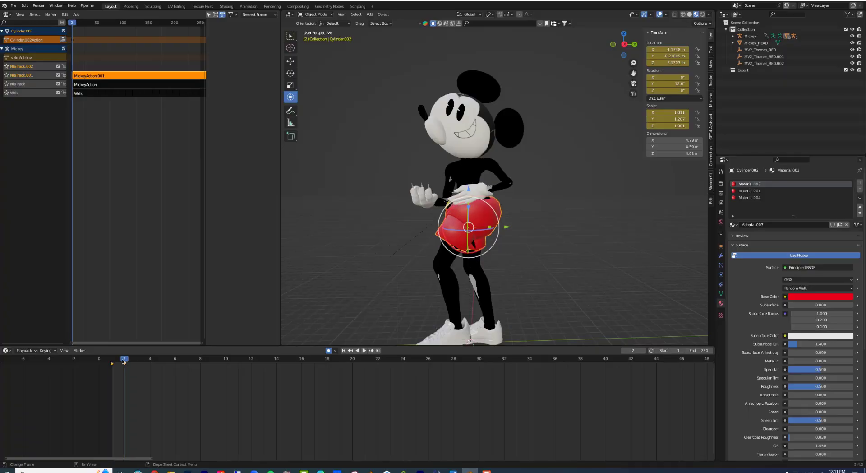
- Keyframe the vertical position of the shorts at frames 9, 10 and 11 to follow the hips
{"action": "left_click_drag", "start_coordinate": [179, 363], "coordinate": [213, 361]}
{"action": "left_click_drag", "start_coordinate": [469, 194], "coordinate": [468, 192]}
{"action": "left_click_drag", "start_coordinate": [213, 362], "coordinate": [224, 361]}
{"action": "left_click_drag", "start_coordinate": [468, 191], "coordinate": [469, 193]}
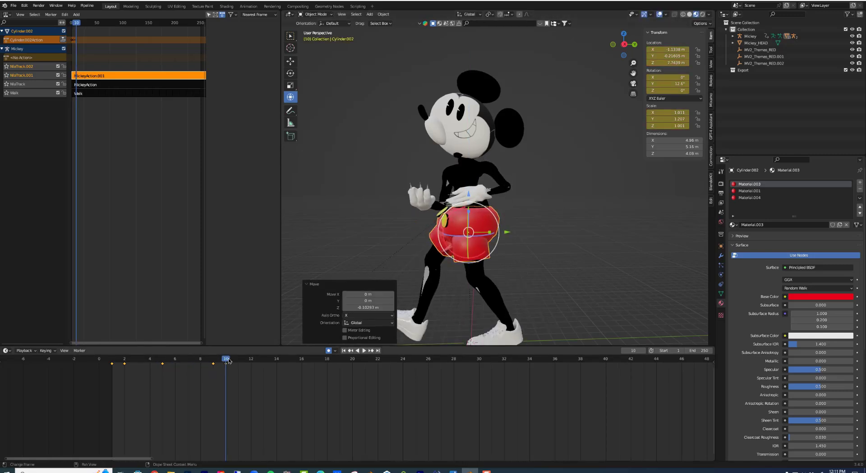
{"action": "left_click_drag", "start_coordinate": [226, 362], "coordinate": [239, 373]}
{"action": "left_click_drag", "start_coordinate": [468, 192], "coordinate": [468, 191]}
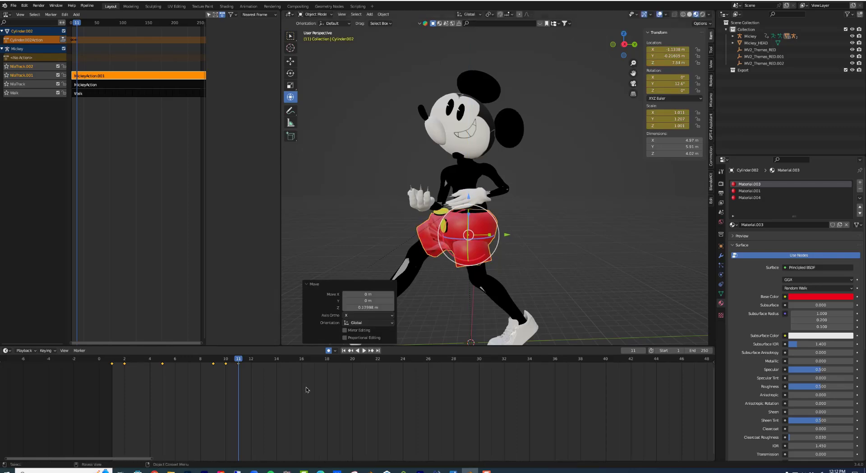
- Correct the height of the shorts around frame 8 of the walk and return to frame 1
{"action": "left_click_drag", "start_coordinate": [234, 362], "coordinate": [203, 379]}
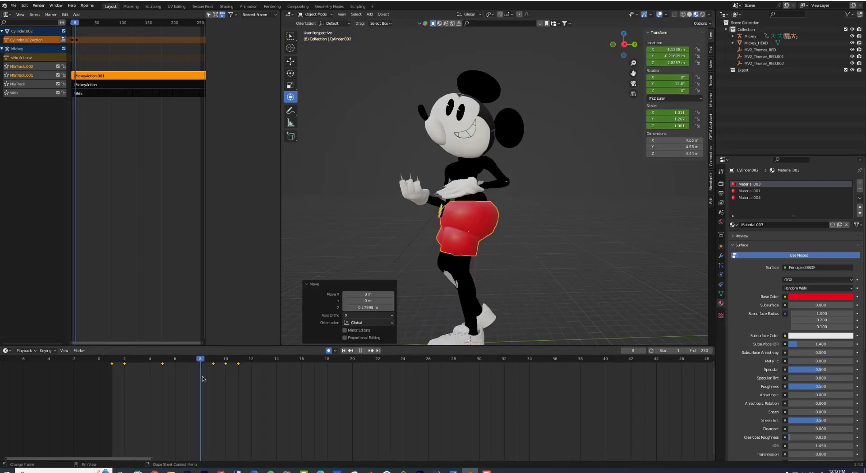
{"action": "left_click_drag", "start_coordinate": [469, 197], "coordinate": [469, 193]}
{"action": "mouse_move", "coordinate": [118, 374]}
{"action": "left_mouse_down"}
{"action": "mouse_move", "coordinate": [232, 373]}
{"action": "mouse_move", "coordinate": [108, 378]}
{"action": "left_mouse_up"}
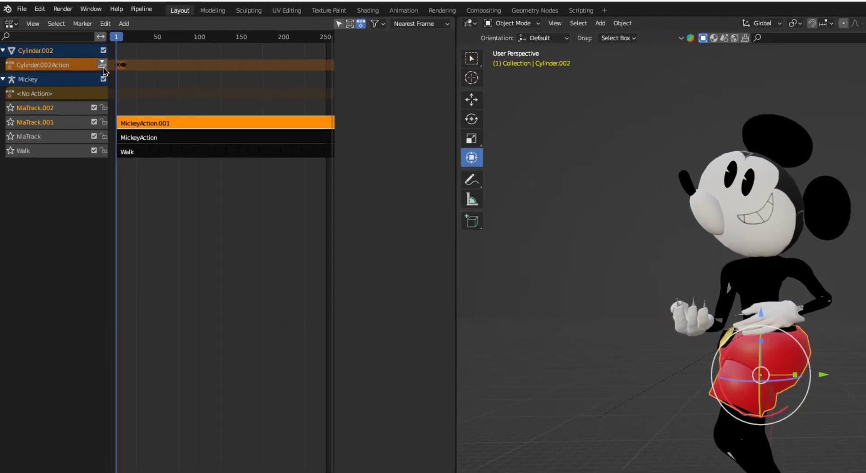
- Push the shorts' action down to an NLA strip, set its extrapolation to Nothing and repeat it beyond the end of the scene range
{"action": "left_click", "coordinate": [62, 39]}
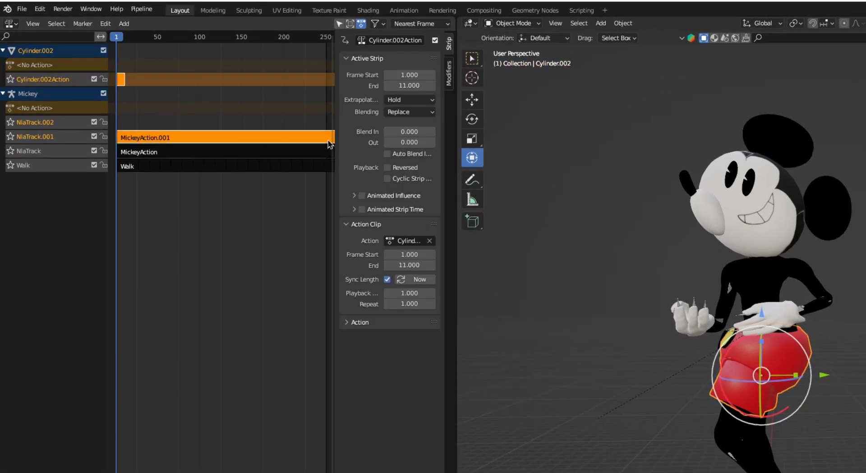
{"action": "left_click", "coordinate": [411, 100]}
{"action": "left_click", "coordinate": [414, 136]}
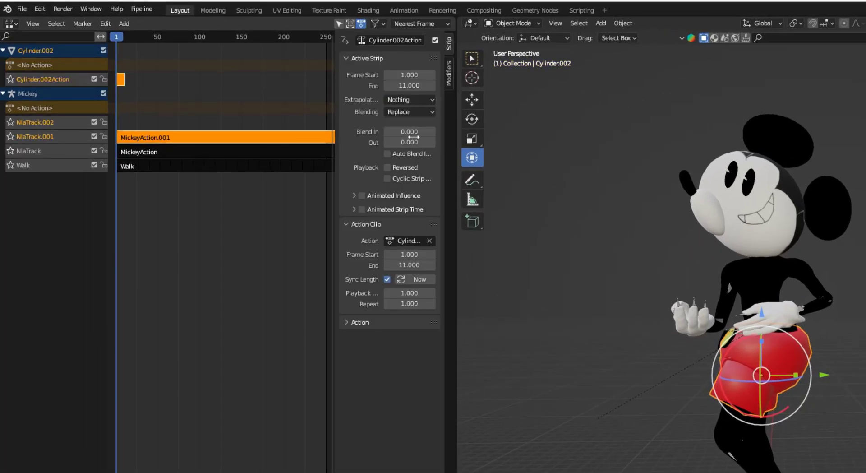
{"action": "left_click_drag", "start_coordinate": [393, 304], "coordinate": [420, 305]}
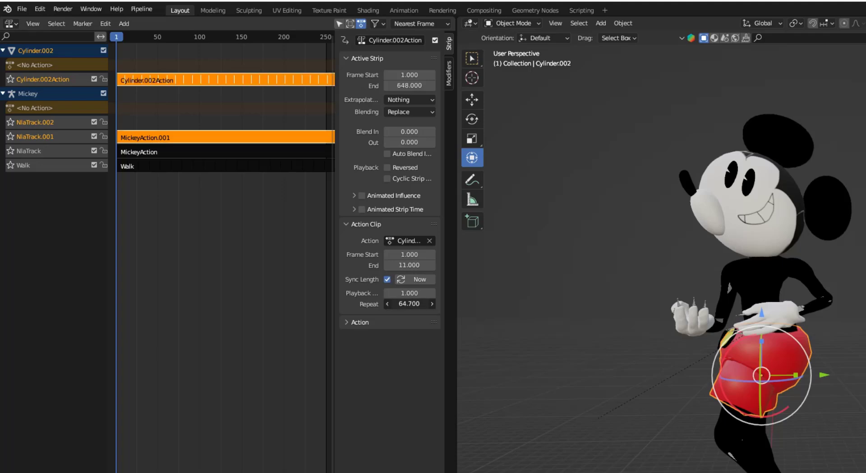
{"action": "left_click_drag", "start_coordinate": [119, 39], "coordinate": [283, 53]}
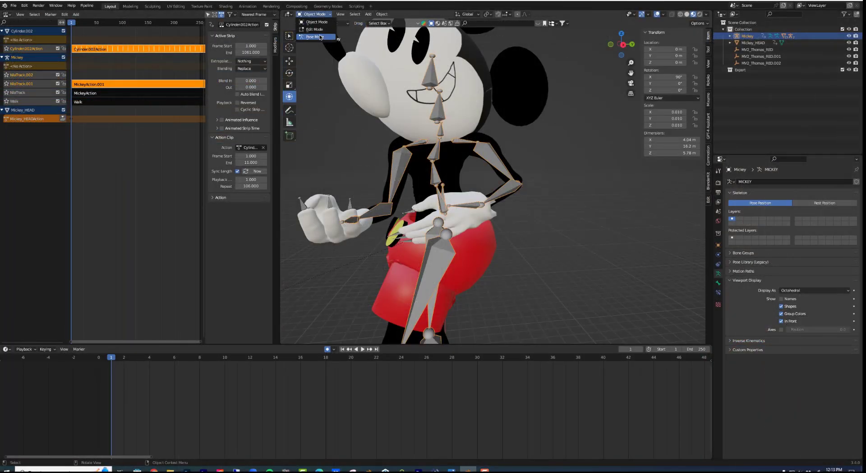
- Parent the Mickey_HEAD object to the head bone of the Mickey armature with Bone parenting
{"action": "left_click", "coordinate": [315, 37]}
{"action": "left_click", "coordinate": [441, 115]}
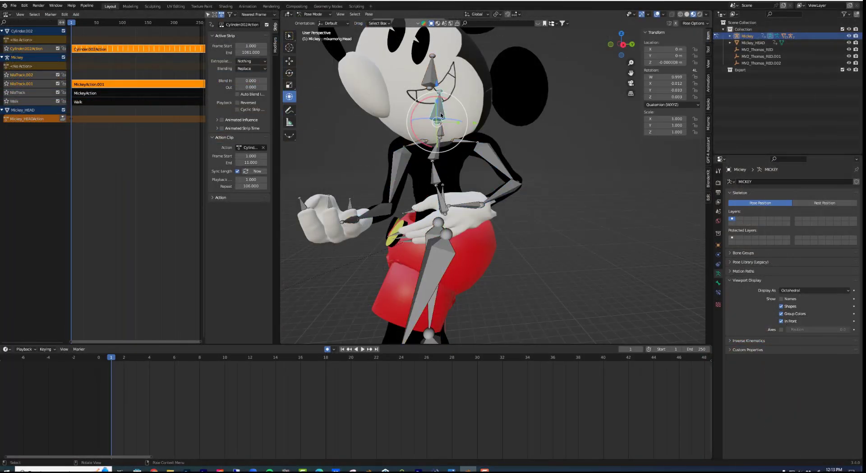
{"action": "left_click", "coordinate": [315, 23]}
{"action": "left_click", "coordinate": [389, 77]}
{"action": "left_click", "coordinate": [437, 113], "text": "shift"}
{"action": "key", "text": "ctrl+p"}
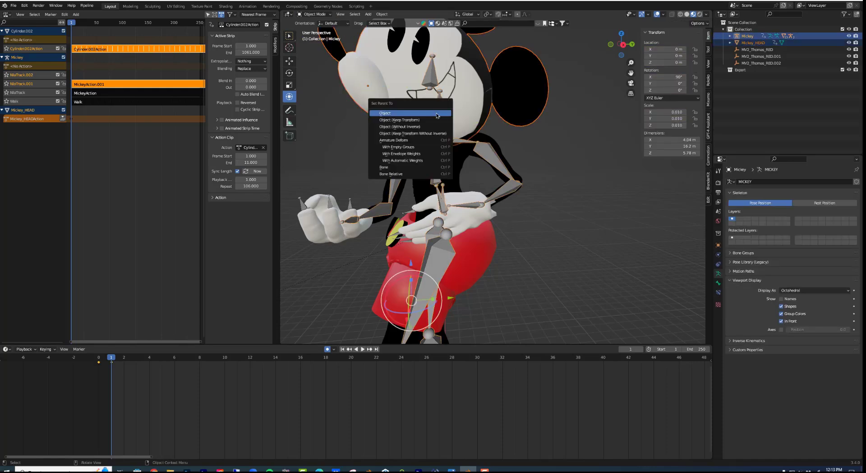
{"action": "left_click", "coordinate": [414, 169]}
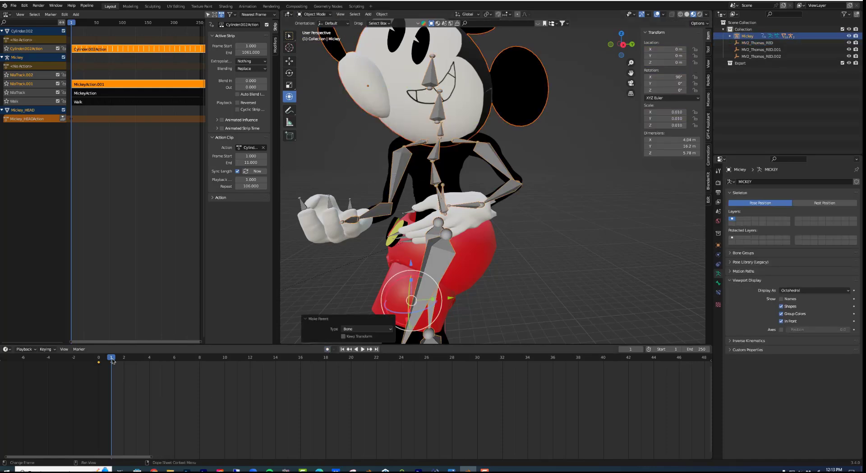
{"action": "mouse_move", "coordinate": [113, 361]}
{"action": "left_mouse_down"}
{"action": "mouse_move", "coordinate": [250, 378]}
{"action": "mouse_move", "coordinate": [111, 377]}
{"action": "left_mouse_up"}
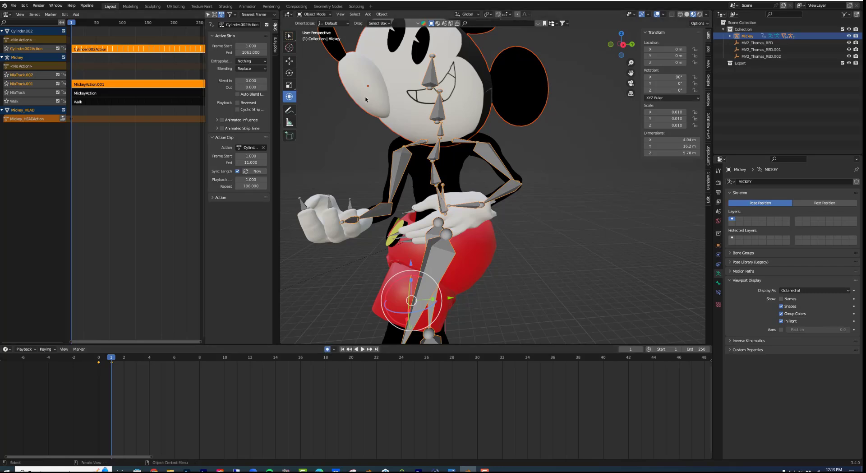
- Play the walk and keyframe the head slightly lower at frame 7 to fit the body
{"action": "left_click", "coordinate": [402, 106]}
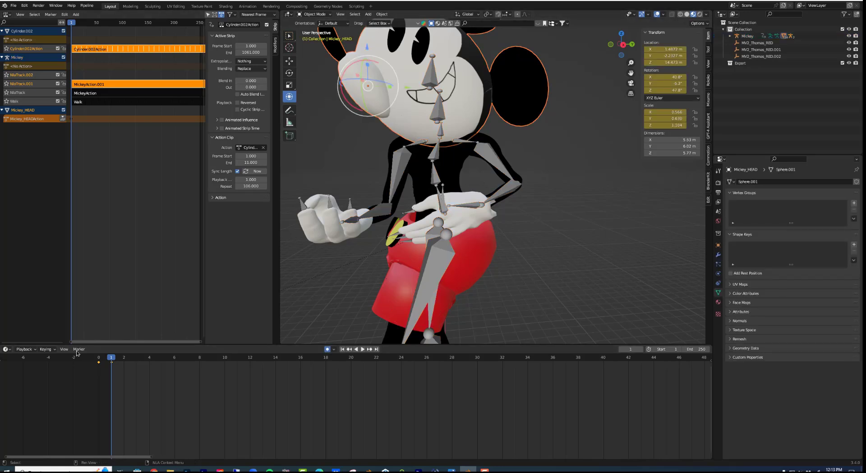
{"action": "key", "text": "space"}
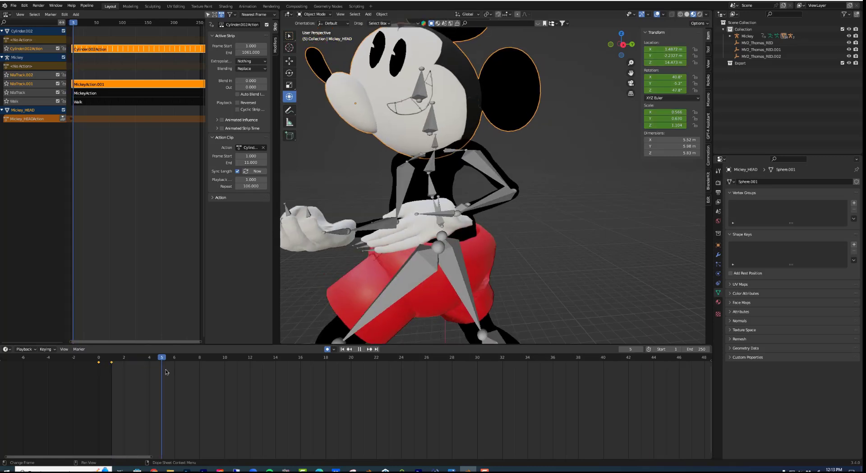
{"action": "scroll", "coordinate": [404, 247], "scroll_direction": "down", "scroll_amount": 3}
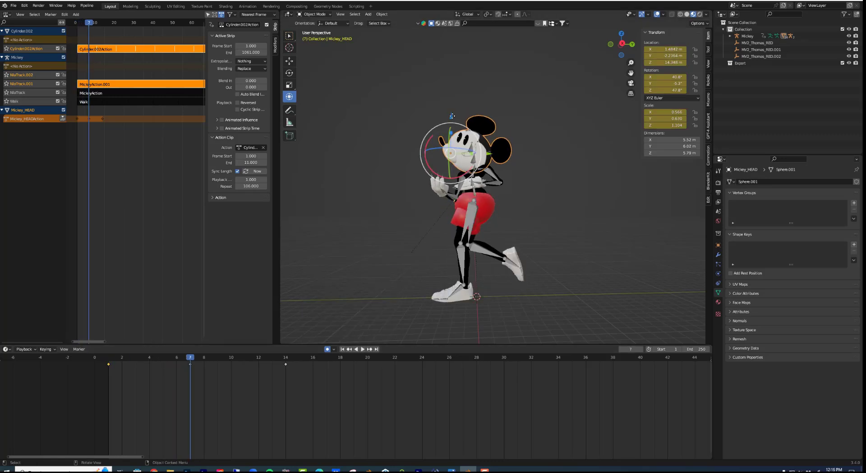
{"action": "left_click_drag", "start_coordinate": [450, 118], "coordinate": [450, 120]}
{"action": "middle_click_drag", "start_coordinate": [451, 120], "coordinate": [451, 135]}
- Return to frame 1, push the Mickey_HEAD action down to an NLA strip and play the animation
{"action": "left_click_drag", "start_coordinate": [190, 357], "coordinate": [108, 366]}
{"action": "left_click", "coordinate": [63, 118]}
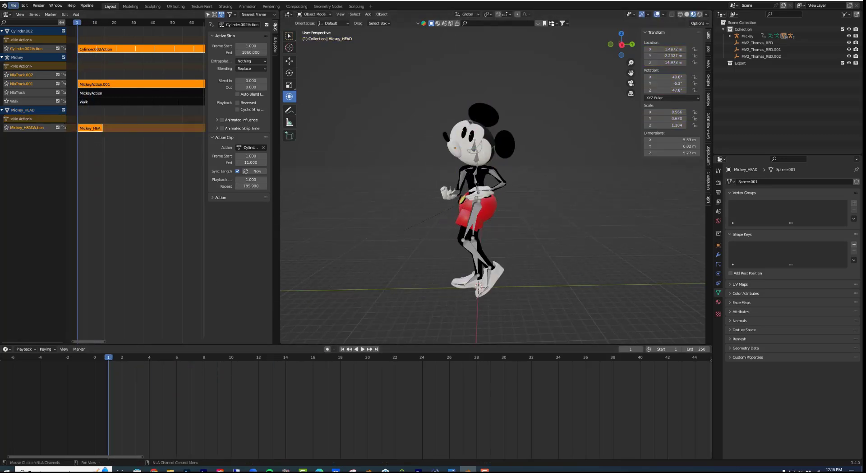
{"action": "key", "text": "space"}
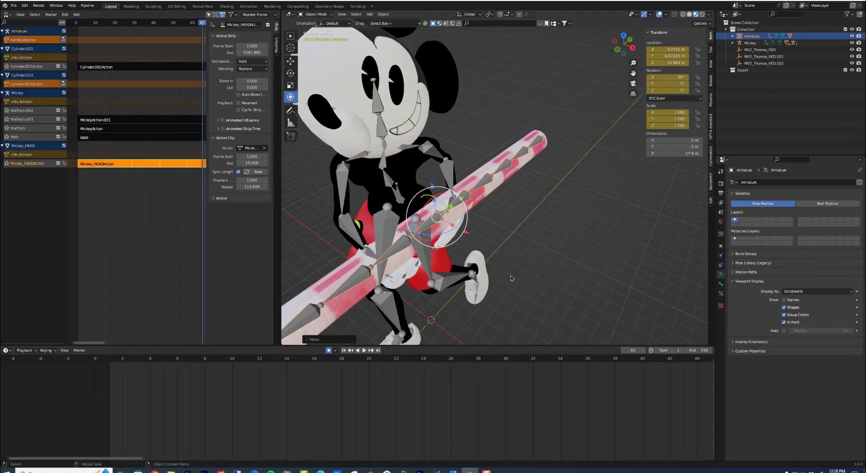
- Move the striped pole's armature slightly down toward Mickey's hands
{"action": "middle_click_drag", "start_coordinate": [511, 279], "coordinate": [443, 204]}
{"action": "left_click_drag", "start_coordinate": [442, 186], "coordinate": [442, 192]}
{"action": "middle_click_drag", "start_coordinate": [446, 203], "coordinate": [501, 313]}
- Make the left hand bone of the Mickey armature active in Pose Mode
{"action": "left_click", "coordinate": [440, 208]}
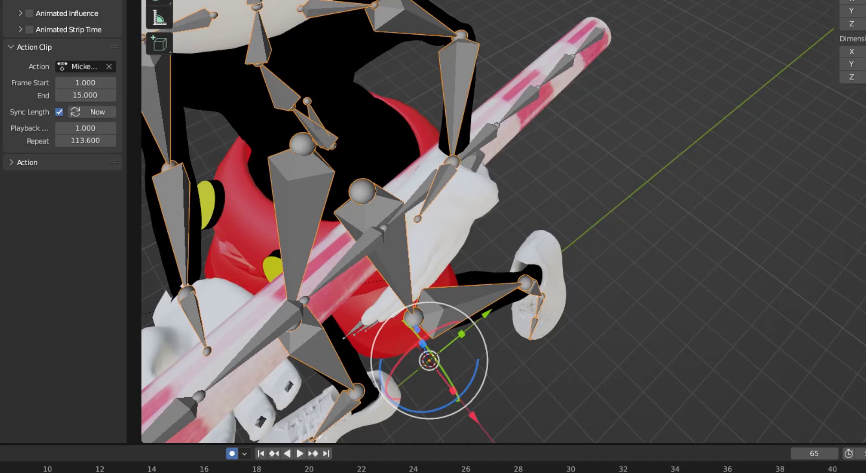
{"action": "key", "text": "ctrl+Tab"}
{"action": "left_click", "coordinate": [435, 190]}
{"action": "middle_click_drag", "start_coordinate": [379, 133], "coordinate": [340, 122]}
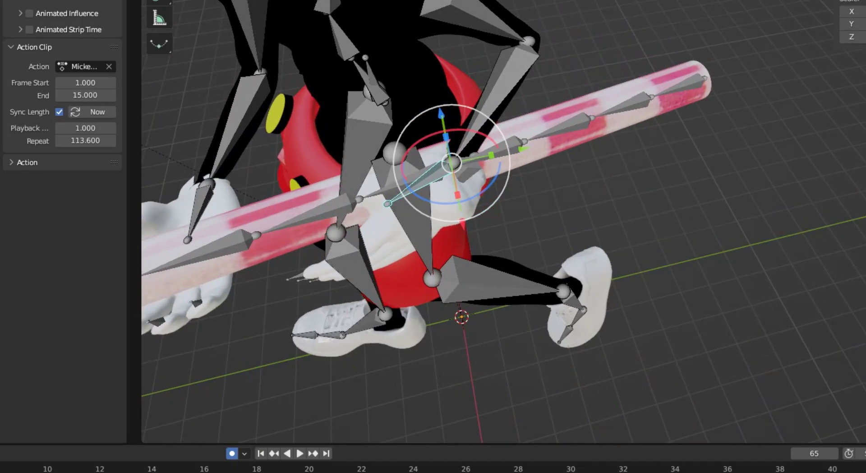
- Select the striped pole's armature and all of its bones in Pose Mode, and return to Object Mode
{"action": "key", "text": "ctrl+Tab"}
{"action": "left_click", "coordinate": [496, 155]}
{"action": "key", "text": "Tab"}
{"action": "key", "text": "Tab"}
{"action": "key", "text": "ctrl+Tab"}
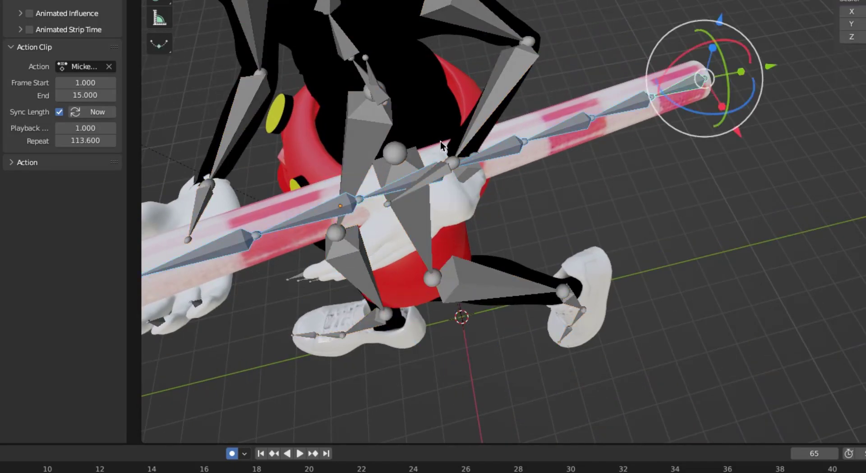
{"action": "key", "text": "a"}
{"action": "key", "text": "ctrl+Tab"}
- Make the pole bone beside Mickey's right hand active and parent that hand's armature to it with Bone parenting
{"action": "middle_click_drag", "start_coordinate": [451, 146], "coordinate": [528, 113]}
{"action": "key", "text": "ctrl+Tab"}
{"action": "left_click", "coordinate": [406, 242]}
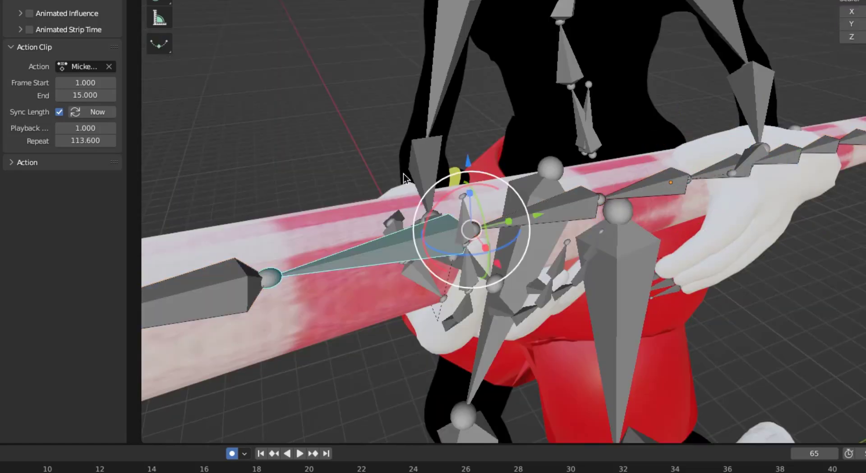
{"action": "key", "text": "ctrl+Tab"}
{"action": "left_click", "coordinate": [466, 225], "text": "shift"}
{"action": "key", "text": "ctrl+p"}
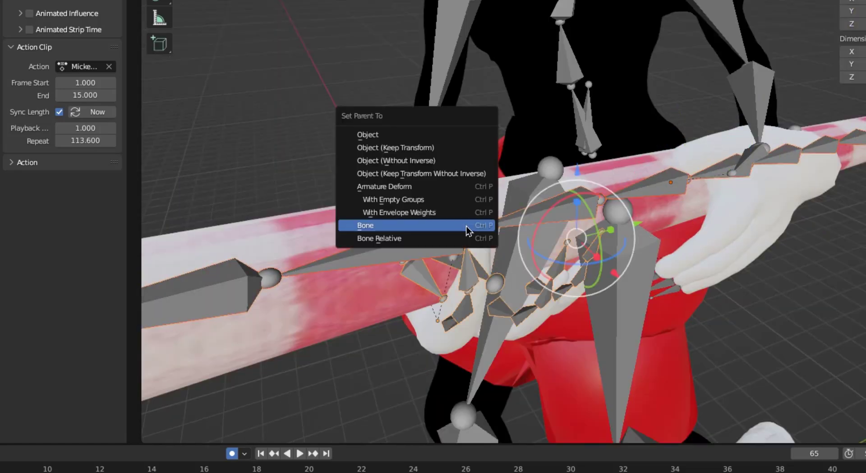
{"action": "left_click", "coordinate": [468, 228]}
{"action": "scroll", "coordinate": [619, 282], "scroll_direction": "down", "scroll_amount": 10}
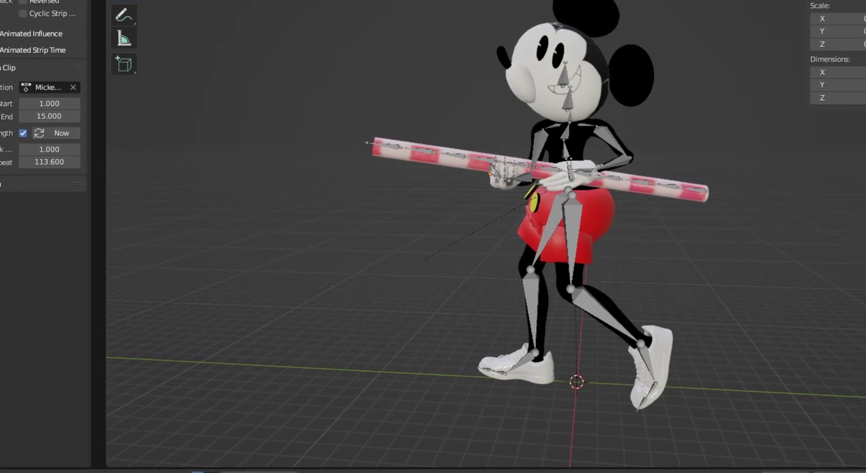